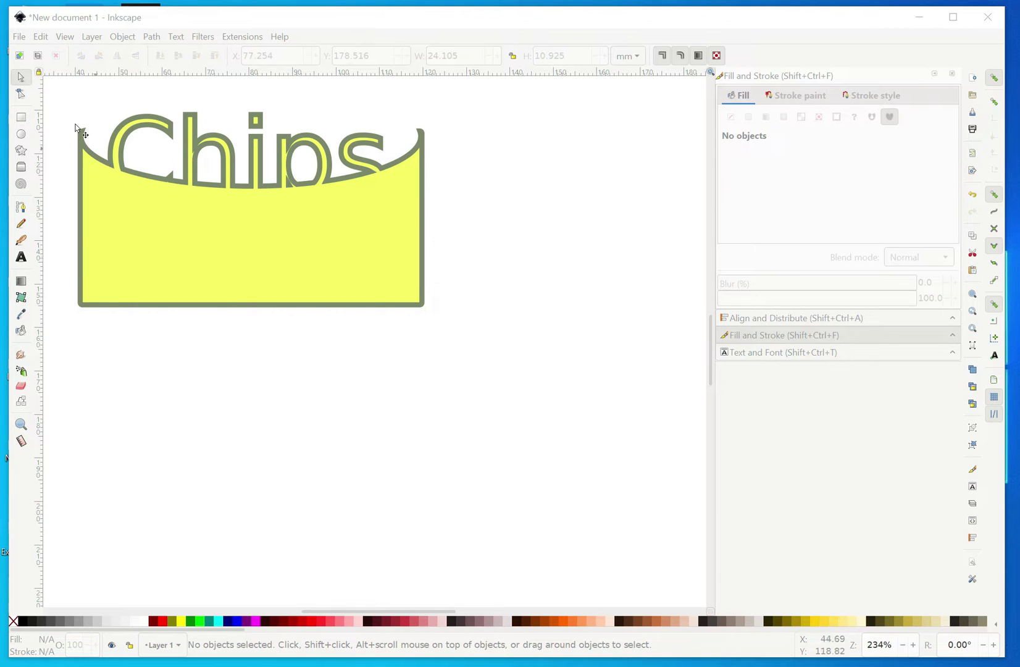
Add the text "Chip" in 72 pt sans-serif on empty canvas below the yellow Chips drawing.
{"action": "left_click", "coordinate": [21, 257]}
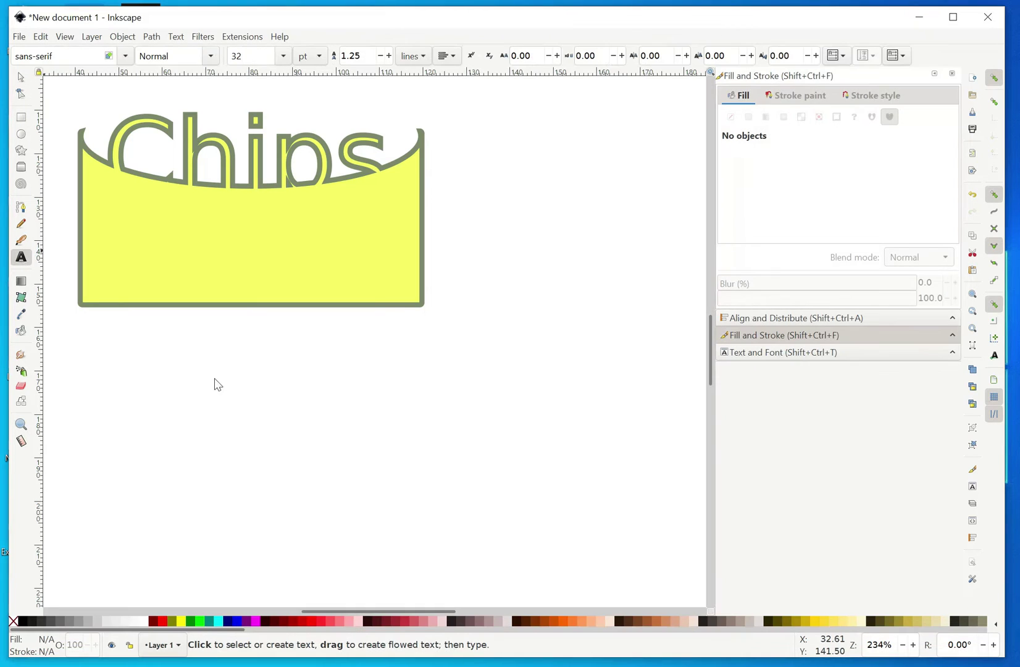
{"action": "left_click", "coordinate": [282, 56]}
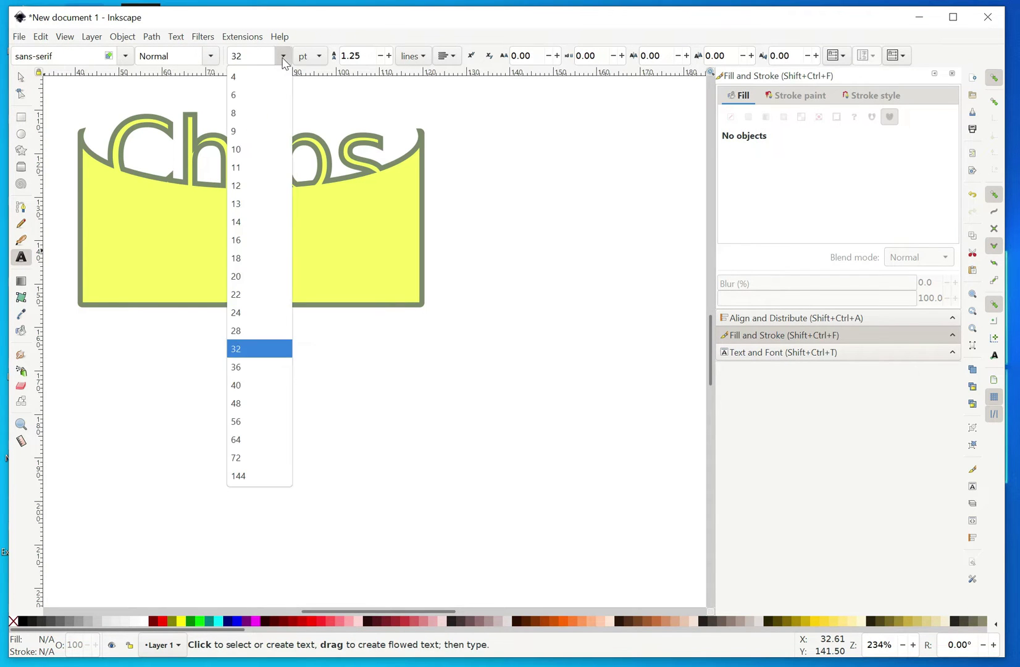
{"action": "left_click", "coordinate": [250, 459]}
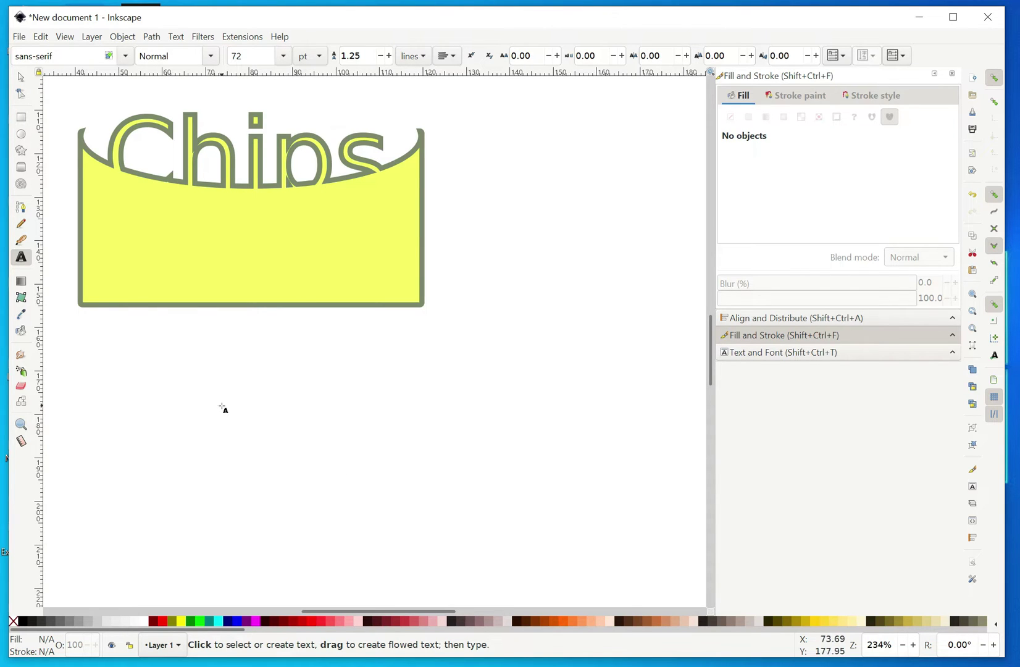
{"action": "left_click", "coordinate": [185, 418]}
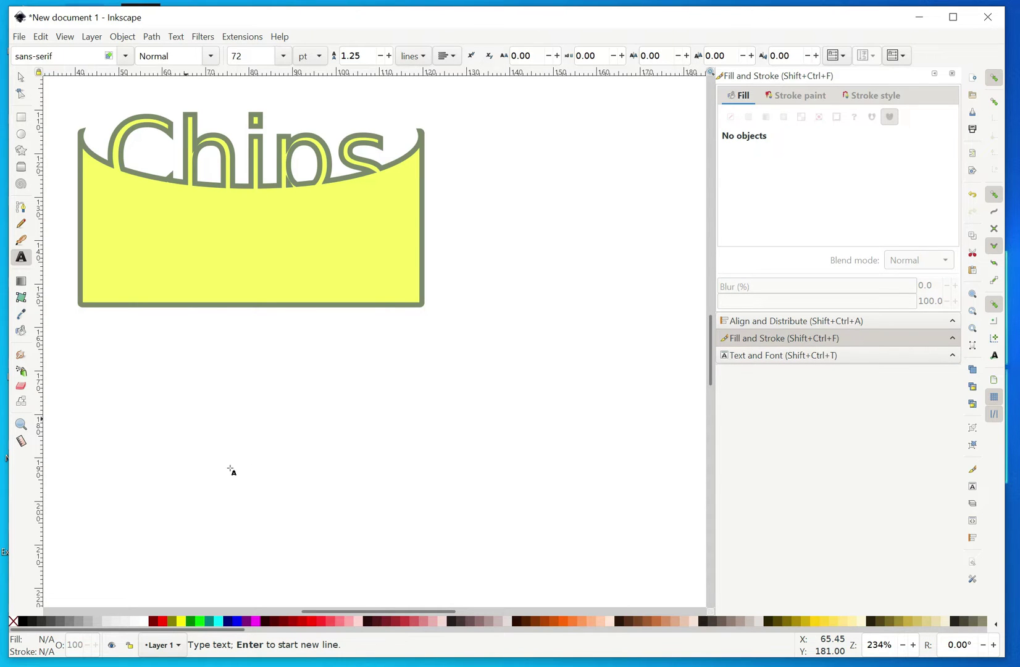
{"action": "scroll", "coordinate": [712, 380], "scroll_direction": "down", "scroll_amount": 1}
{"action": "scroll", "coordinate": [711, 380], "scroll_direction": "down", "scroll_amount": 5}
{"action": "left_click", "coordinate": [200, 251]}
{"action": "type", "text": "C"}
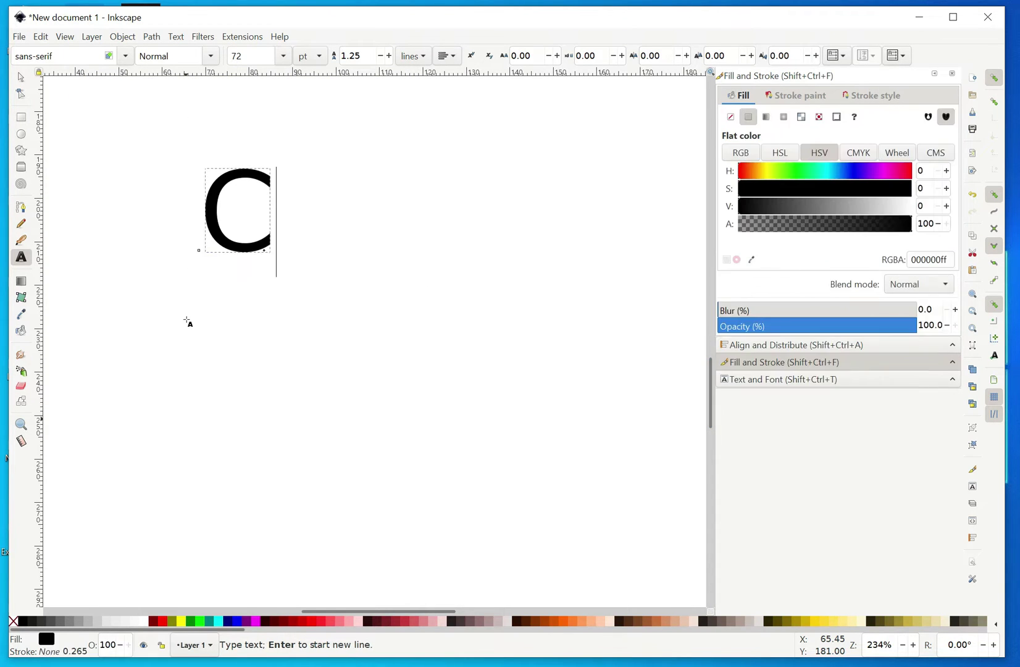
{"action": "type", "text": "hip"}
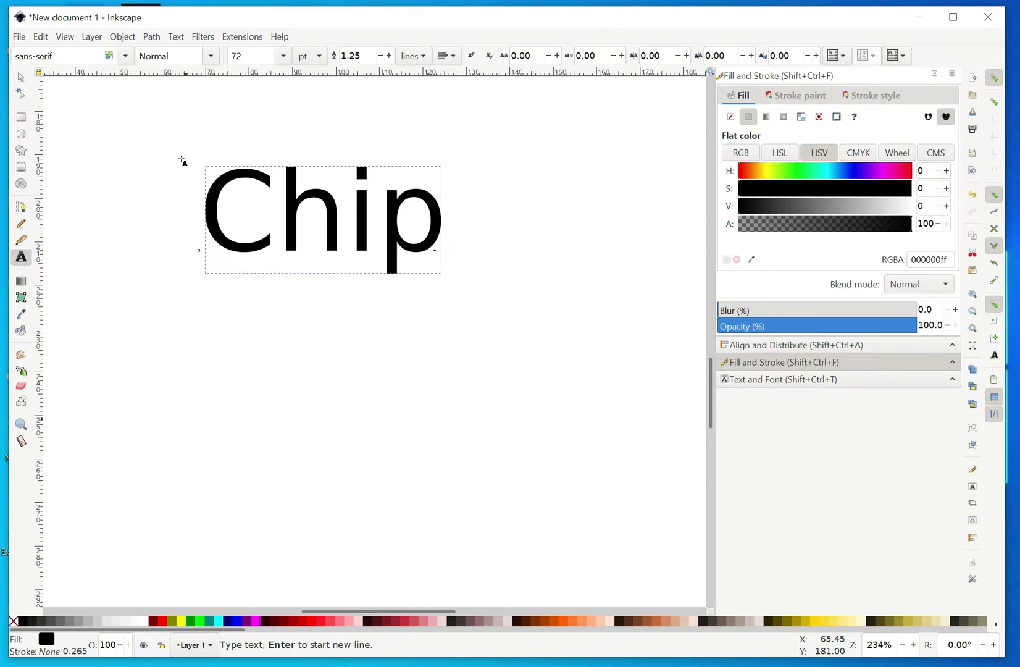
Convert the "Chip" text to paths and ungroup it into separate letters.
{"action": "left_click", "coordinate": [21, 78]}
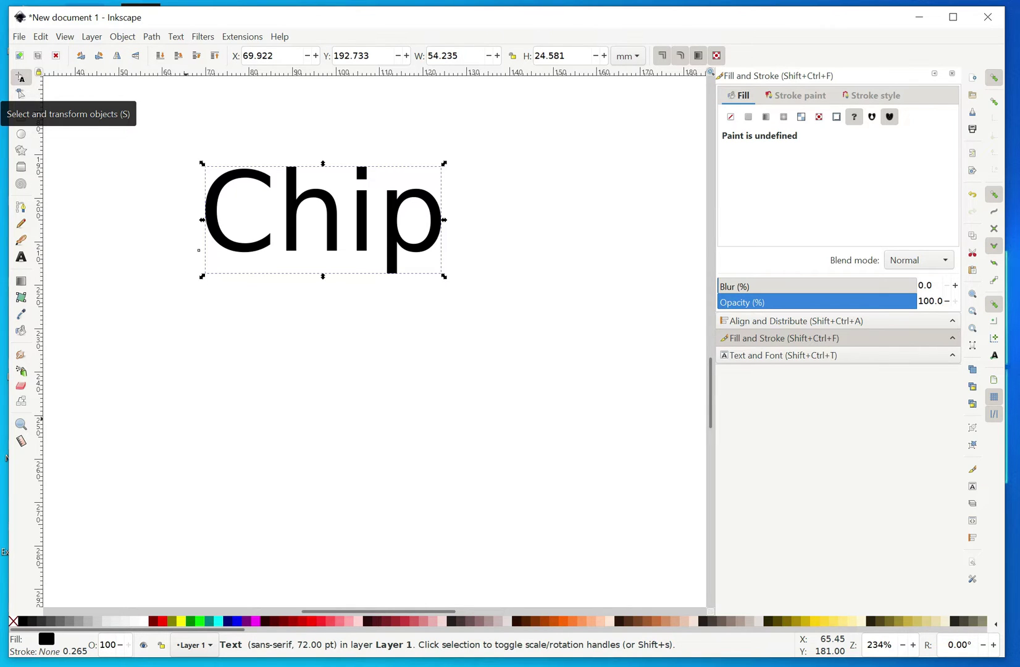
{"action": "left_click", "coordinate": [155, 37]}
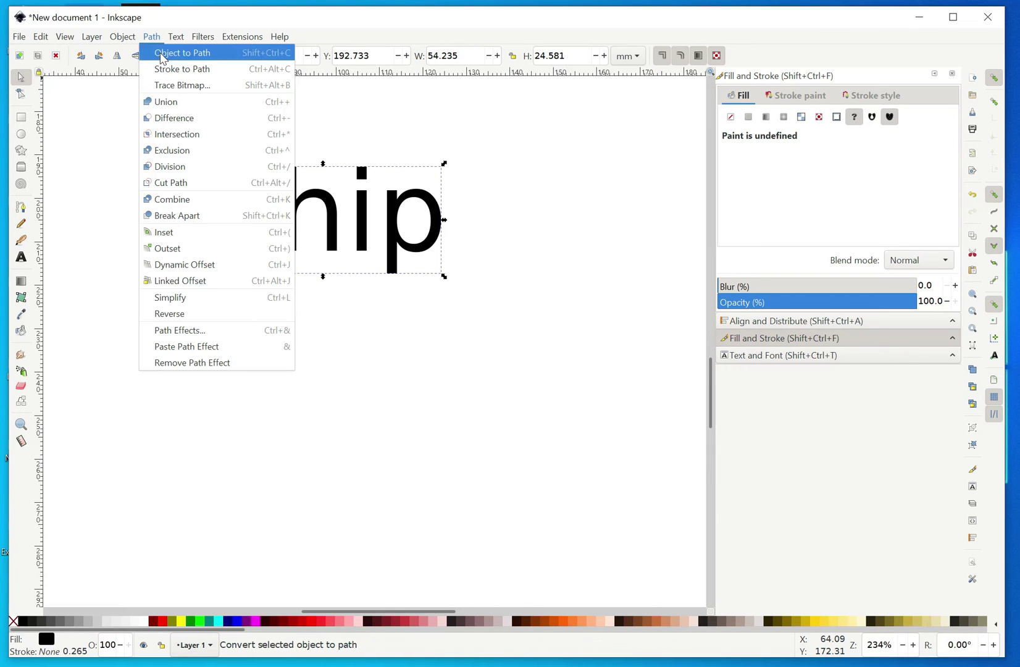
{"action": "left_click", "coordinate": [162, 58]}
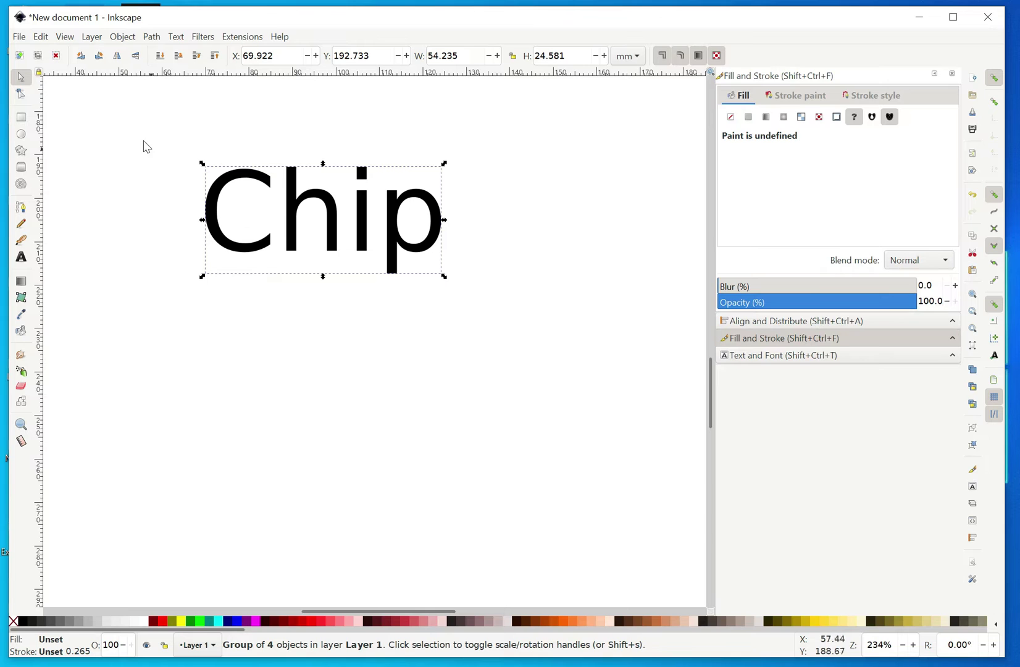
{"action": "left_click", "coordinate": [122, 38]}
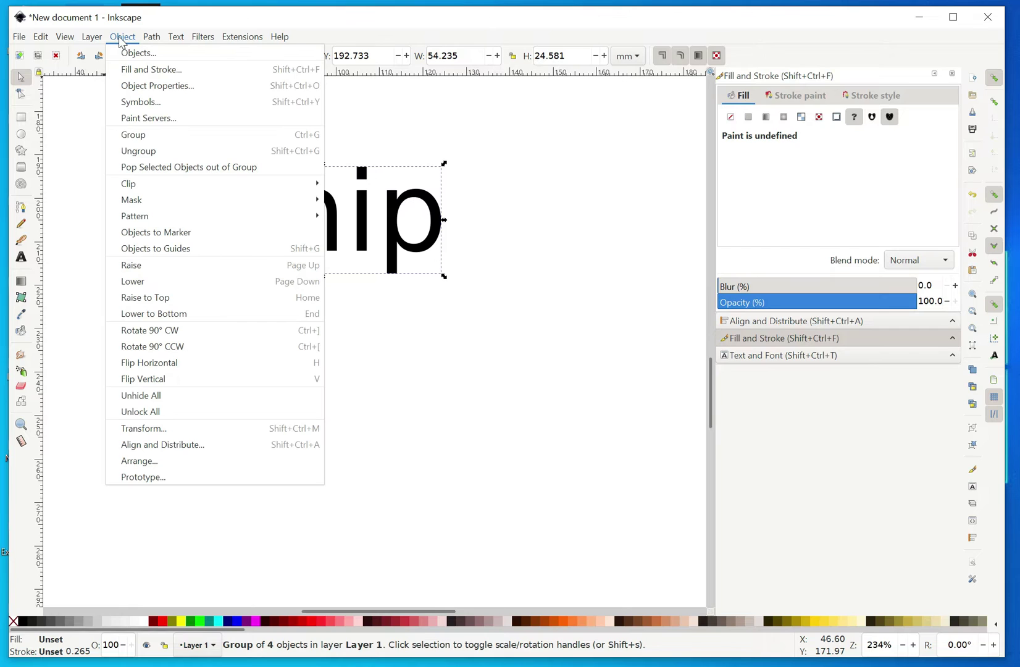
{"action": "left_click", "coordinate": [137, 152]}
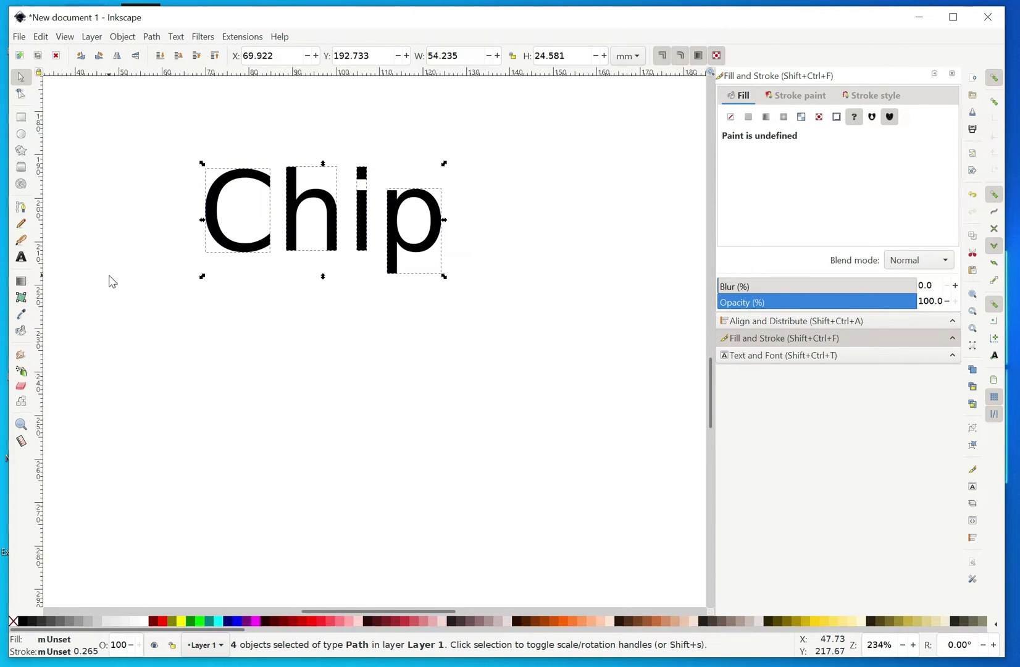
{"action": "left_click", "coordinate": [154, 38]}
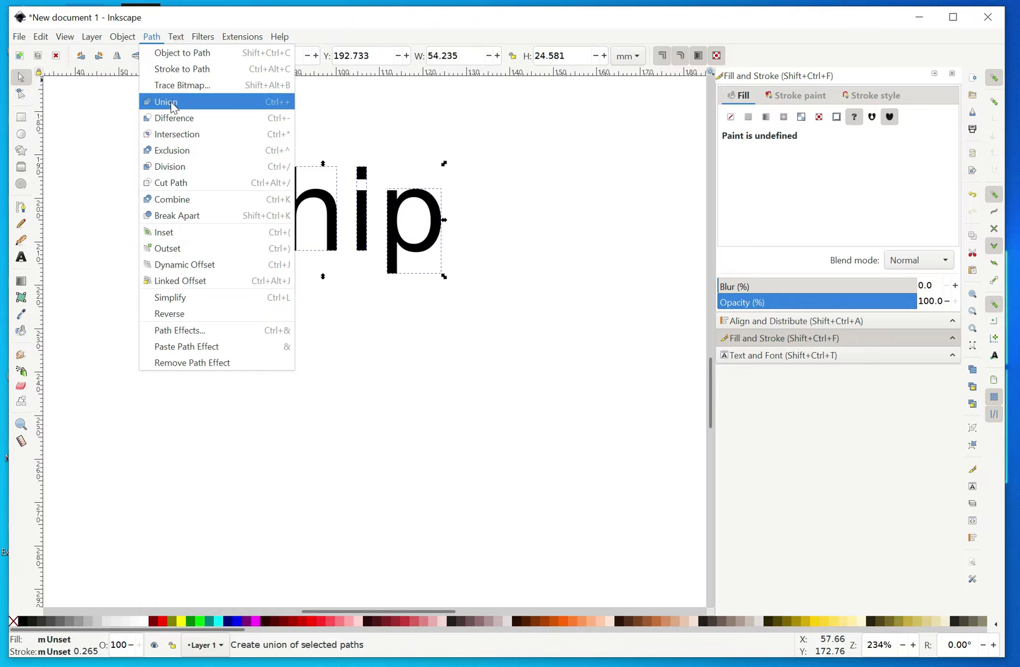
{"action": "left_click", "coordinate": [468, 490]}
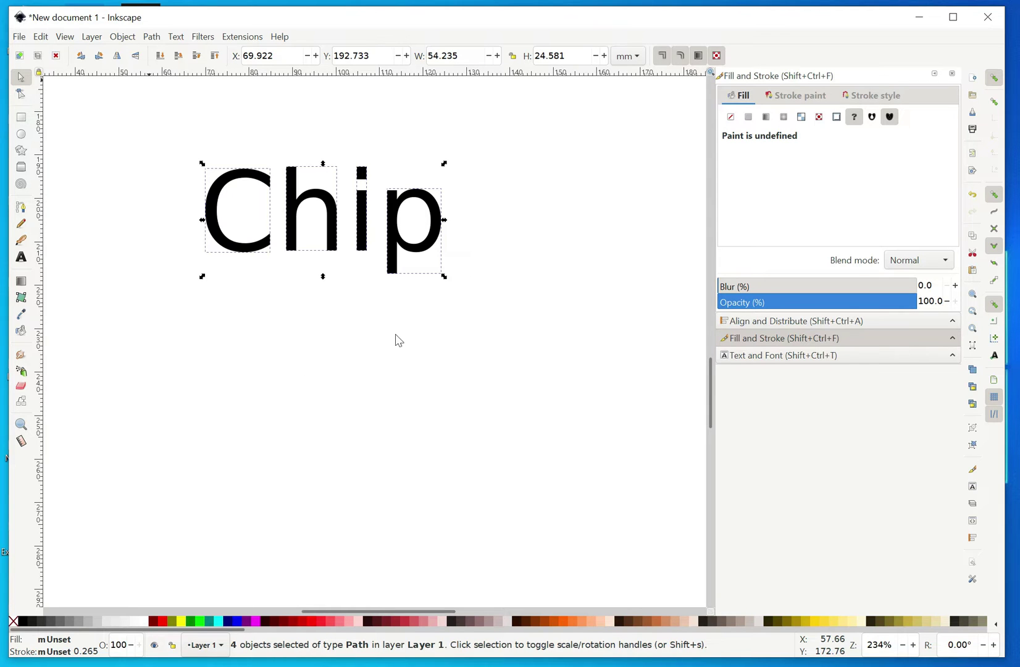
Fill the four letters with flat dark green, hue 97, saturation 88 and value 44.
{"action": "left_click", "coordinate": [732, 118]}
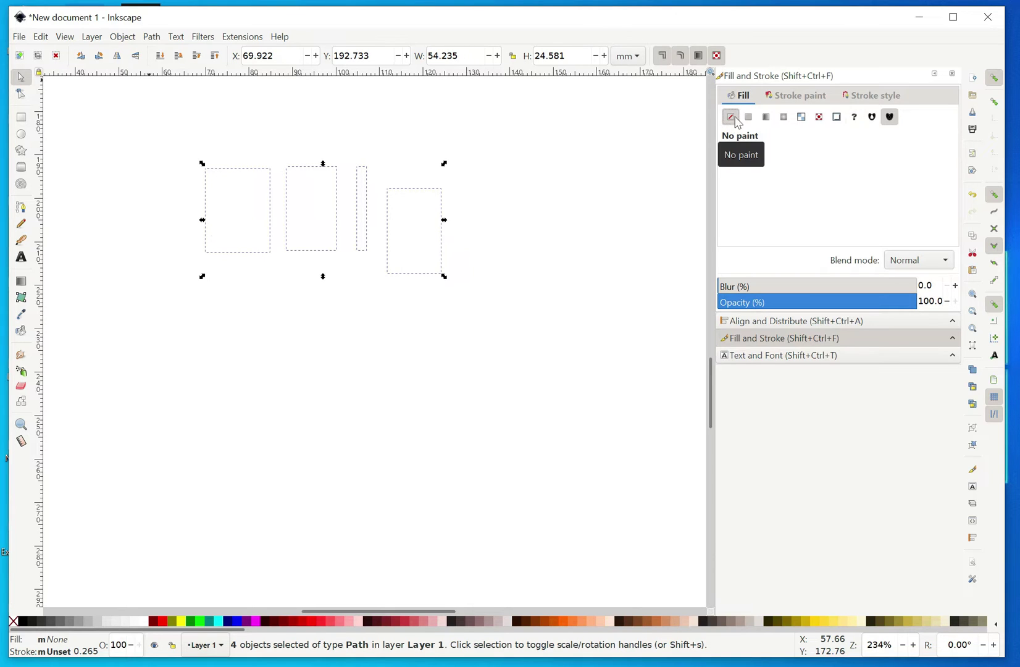
{"action": "left_click", "coordinate": [749, 117]}
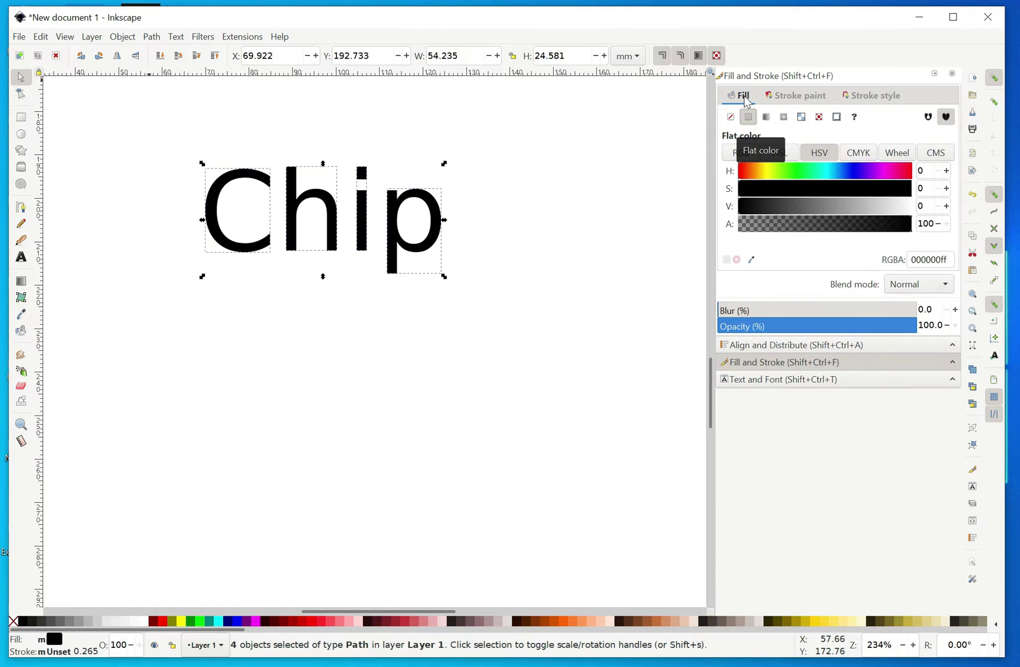
{"action": "left_click", "coordinate": [785, 174]}
{"action": "left_click_drag", "start_coordinate": [814, 189], "coordinate": [885, 194]}
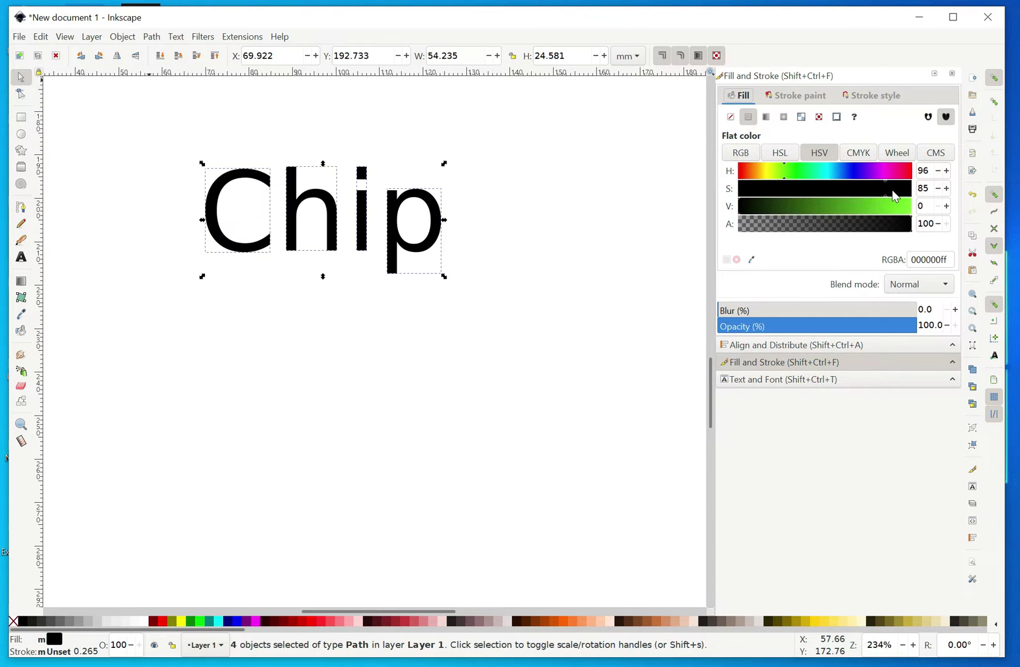
{"action": "left_click", "coordinate": [814, 206]}
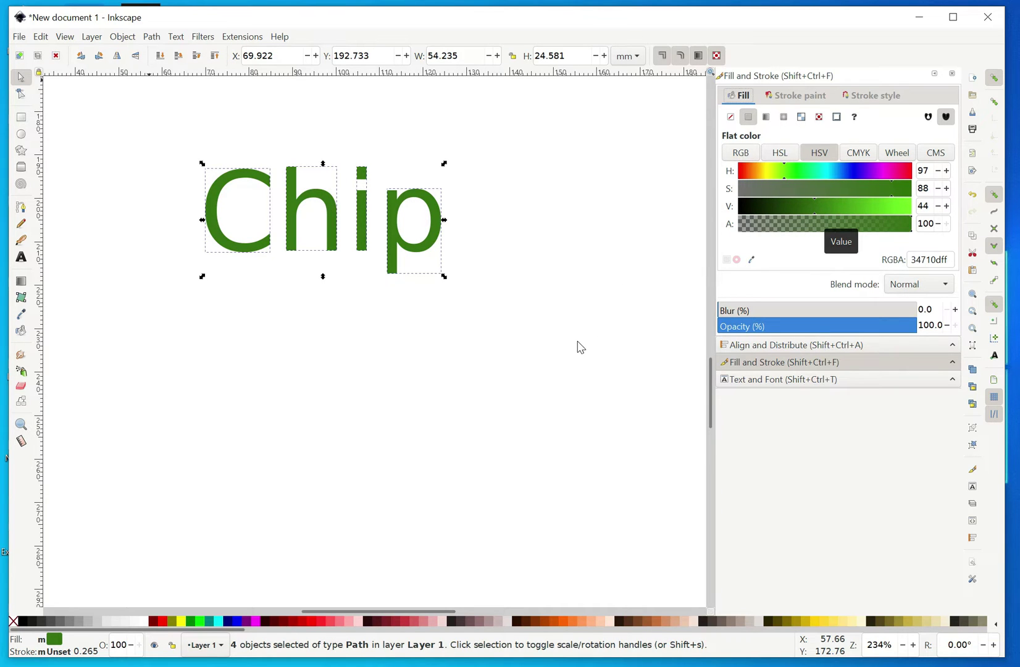
Give the four letters a flat grey-brown stroke, RGBA 877b69ff.
{"action": "left_click", "coordinate": [788, 99]}
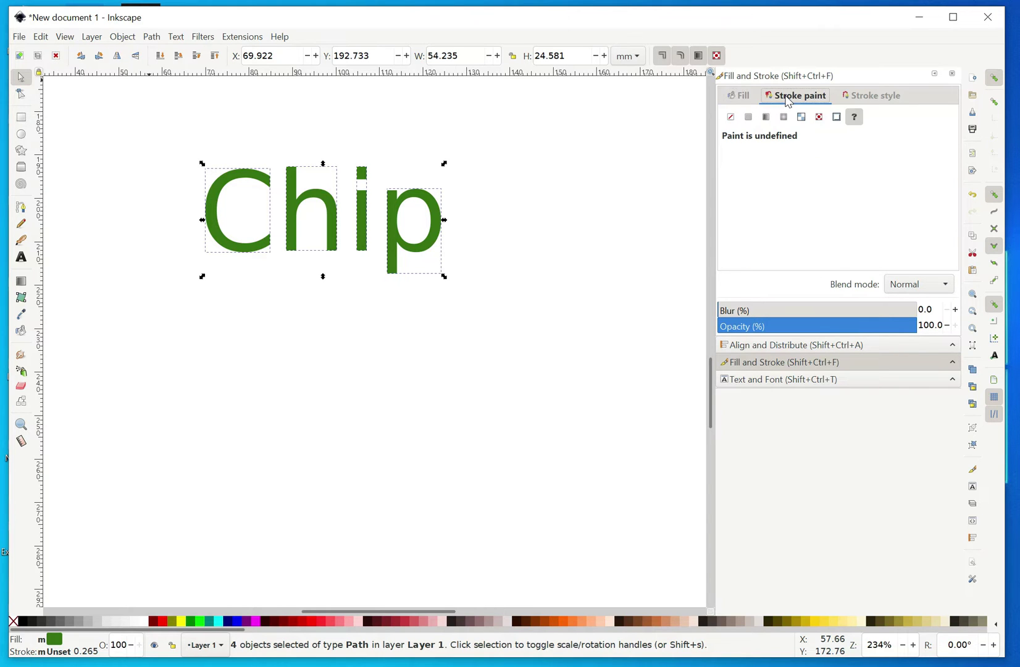
{"action": "left_click", "coordinate": [749, 119]}
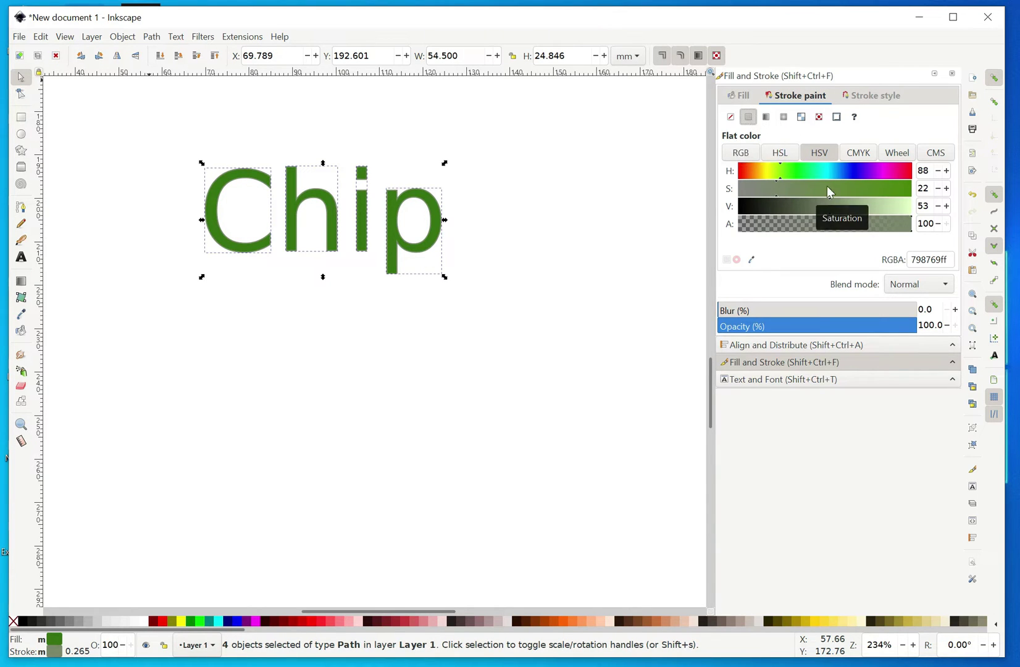
{"action": "left_click", "coordinate": [750, 179]}
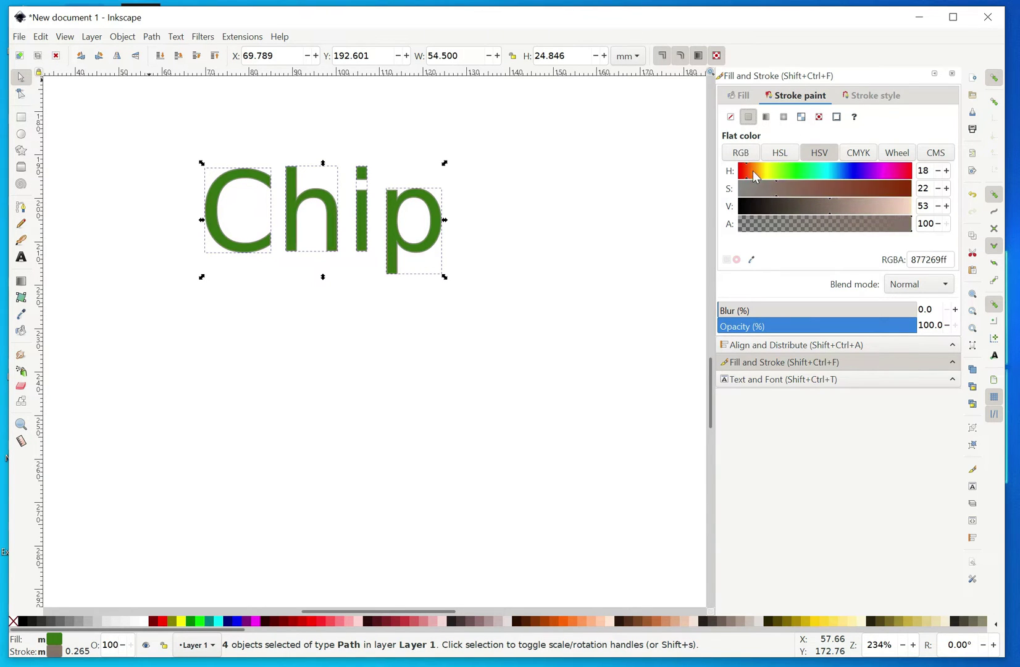
{"action": "left_click", "coordinate": [755, 177]}
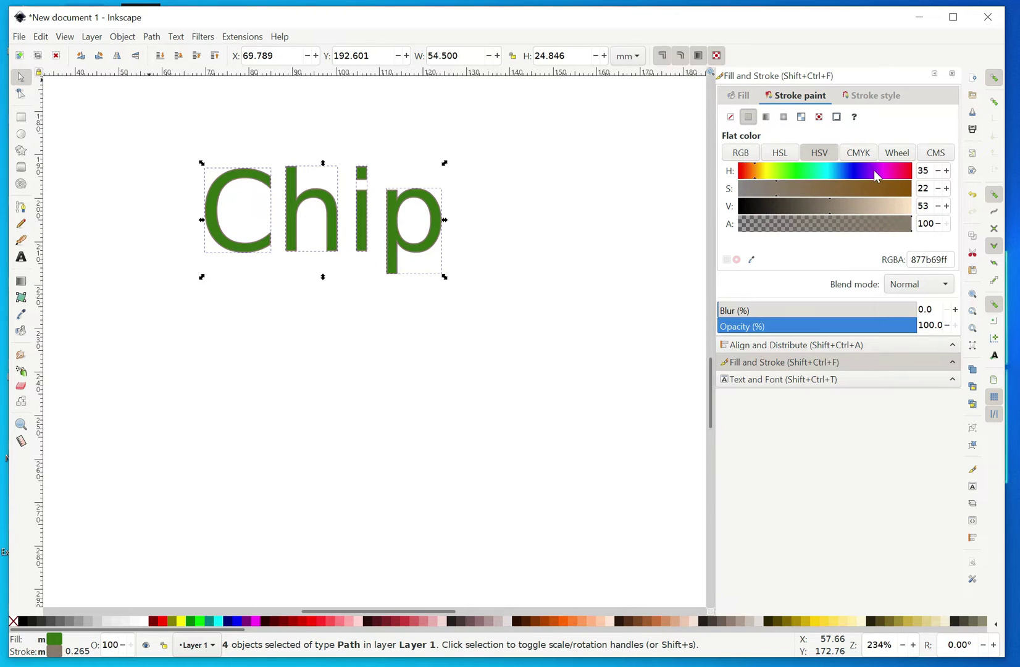
Set the stroke width of the letters to 1.265 mm and deselect them.
{"action": "left_click", "coordinate": [875, 101]}
{"action": "left_click", "coordinate": [764, 118]}
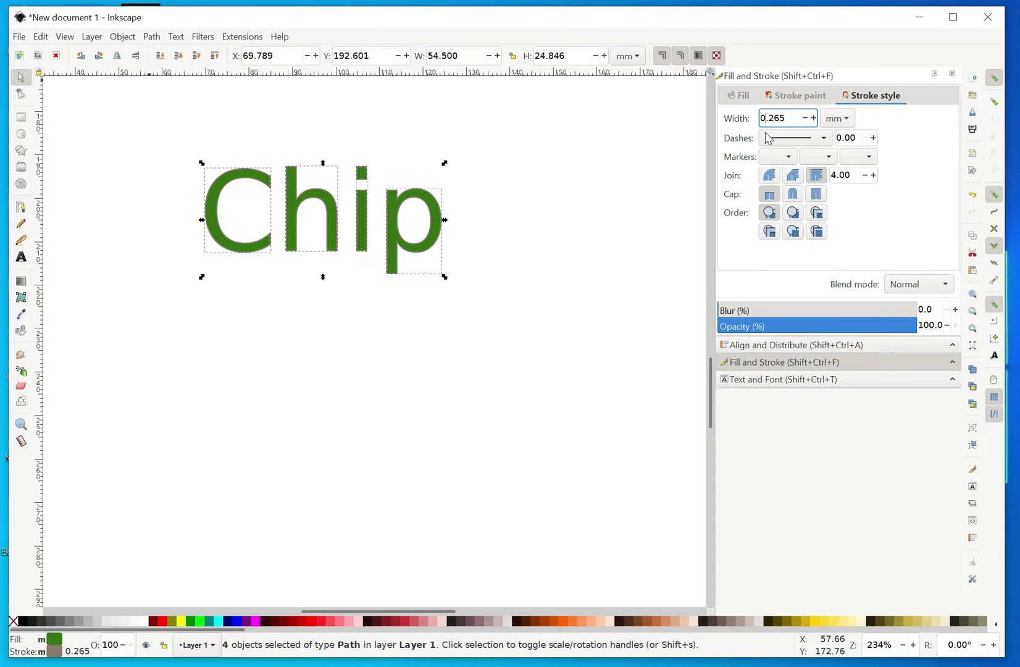
{"action": "key", "text": "BackSpace"}
{"action": "type", "text": "1"}
{"action": "left_click", "coordinate": [625, 274]}
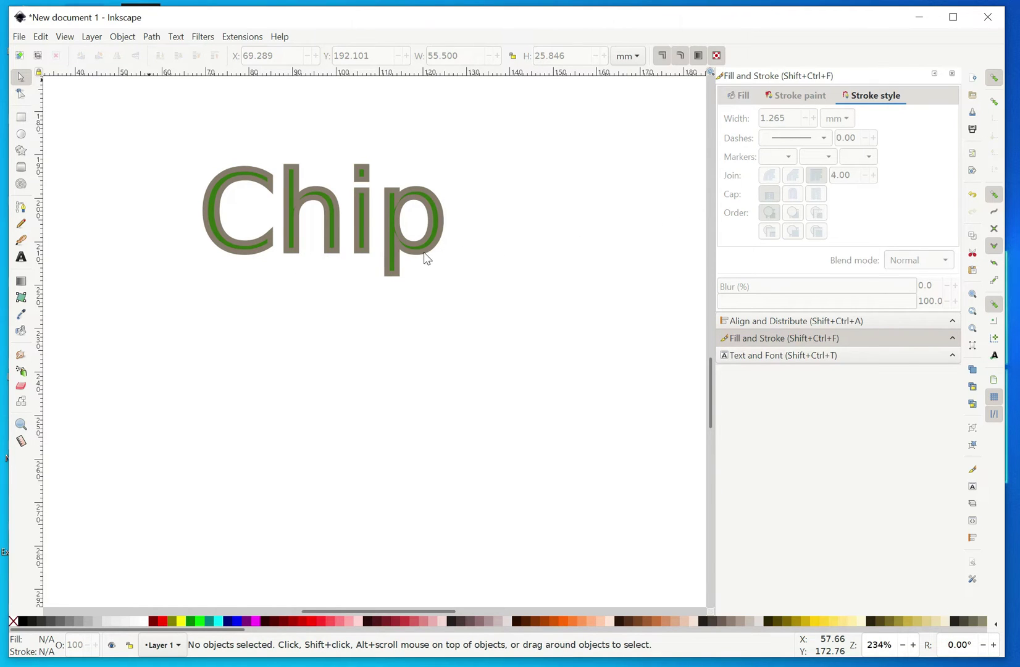
{"action": "left_click", "coordinate": [811, 102]}
{"action": "left_click", "coordinate": [869, 94]}
Move the letter C about 4.4 mm to the left, away from the h.
{"action": "key", "text": "ctrl"}
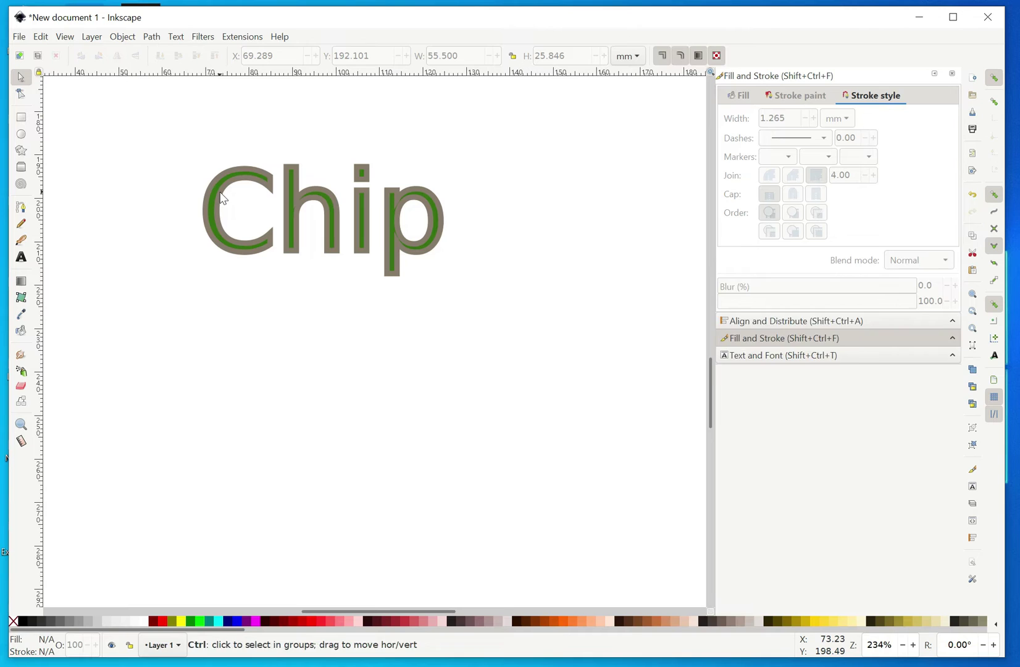
{"action": "left_click", "coordinate": [219, 199], "text": "ctrl"}
{"action": "left_click_drag", "start_coordinate": [228, 202], "coordinate": [209, 184]}
{"action": "key", "text": "shift+Left"}
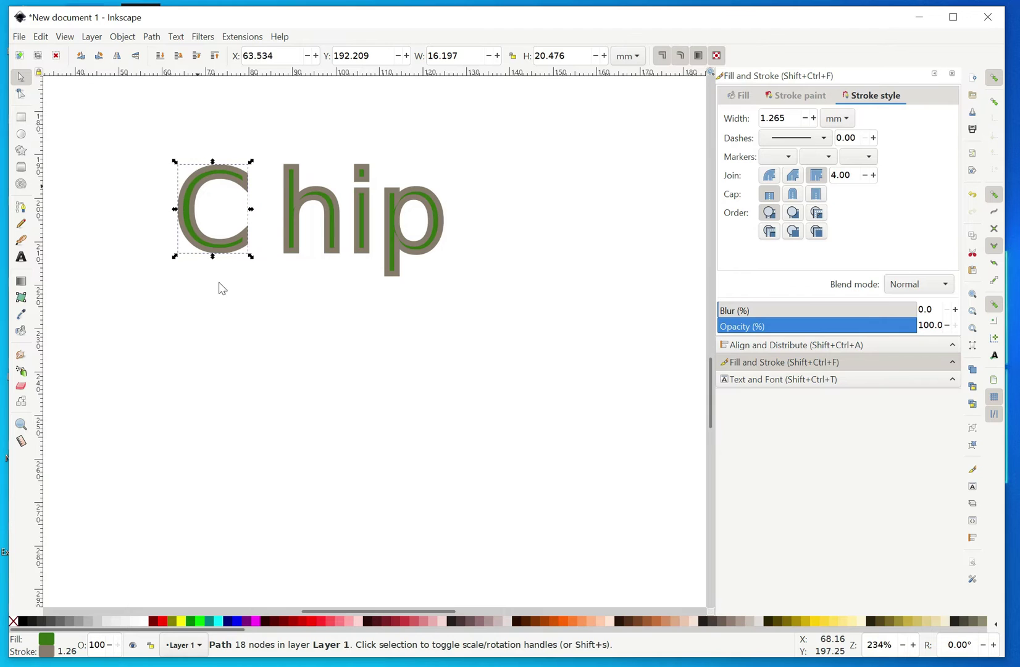
{"action": "left_click_drag", "start_coordinate": [190, 251], "coordinate": [196, 252]}
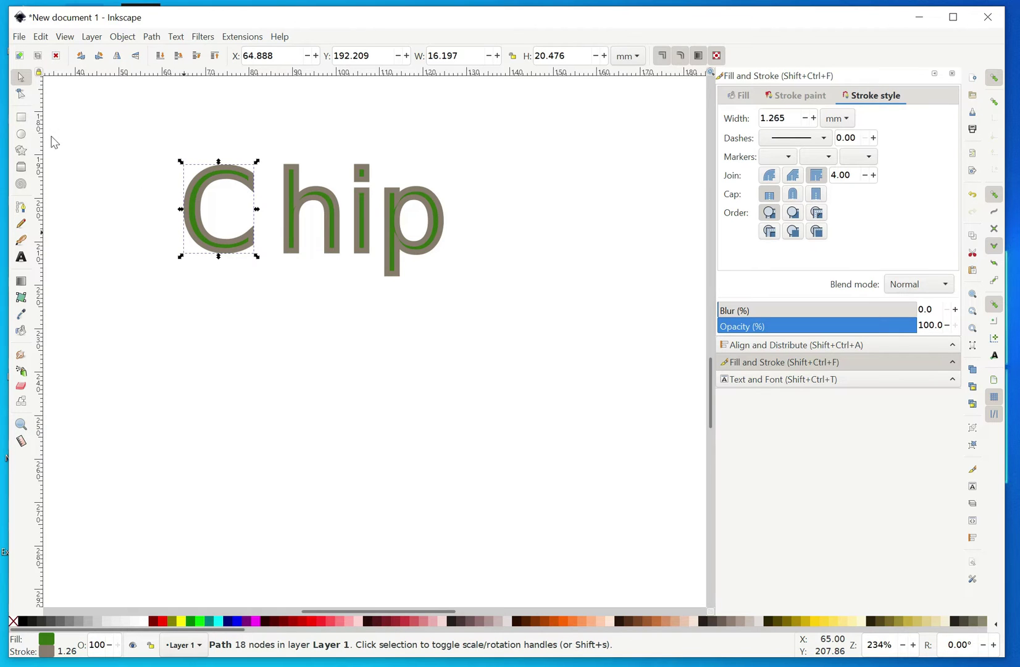
Undo the moves of the letter C and combine all four letters into a single path.
{"action": "left_click_drag", "start_coordinate": [84, 123], "coordinate": [542, 305]}
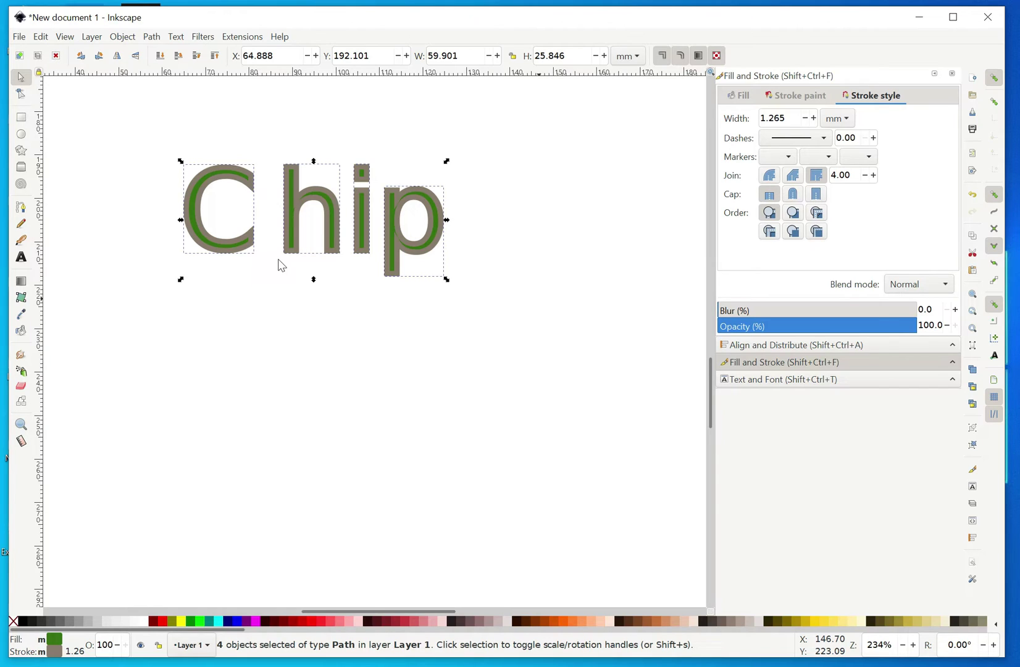
{"action": "left_click", "coordinate": [974, 196]}
{"action": "left_click", "coordinate": [973, 196]}
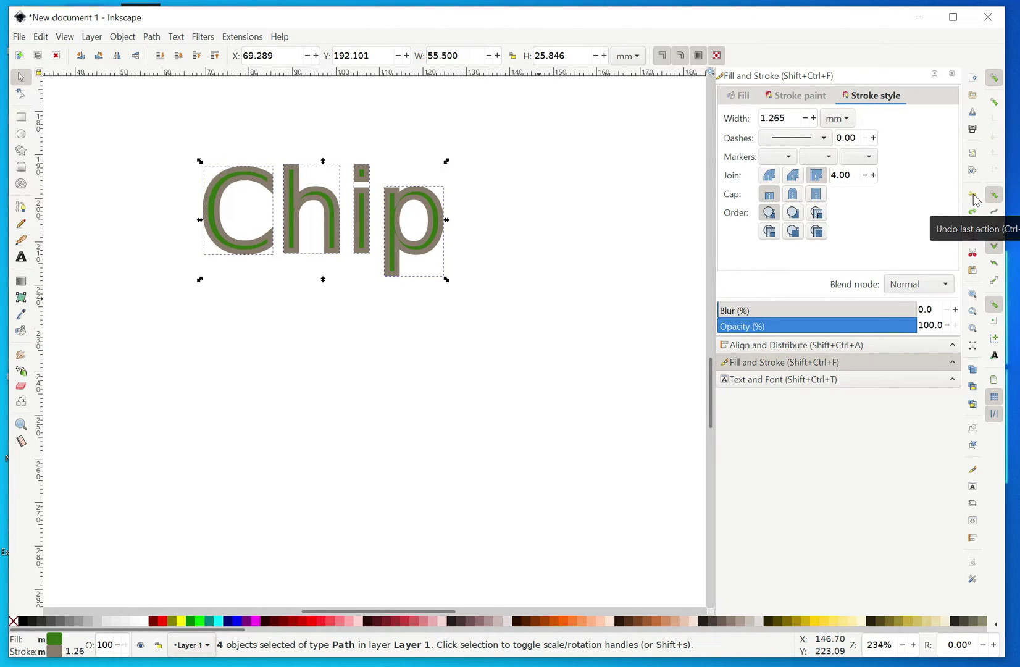
{"action": "left_click", "coordinate": [151, 37]}
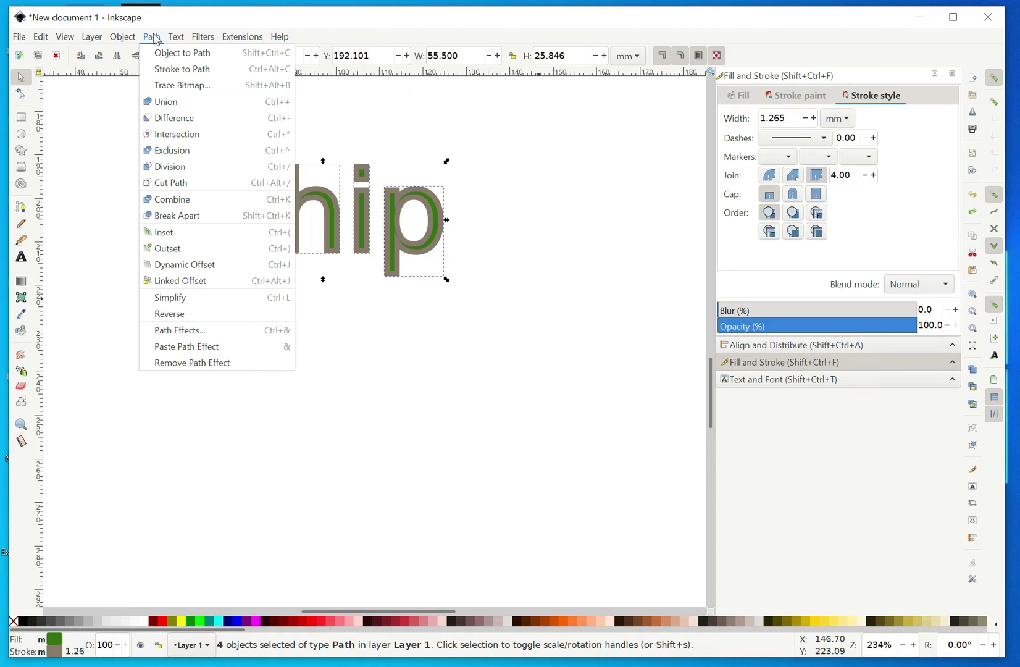
{"action": "left_click", "coordinate": [180, 199]}
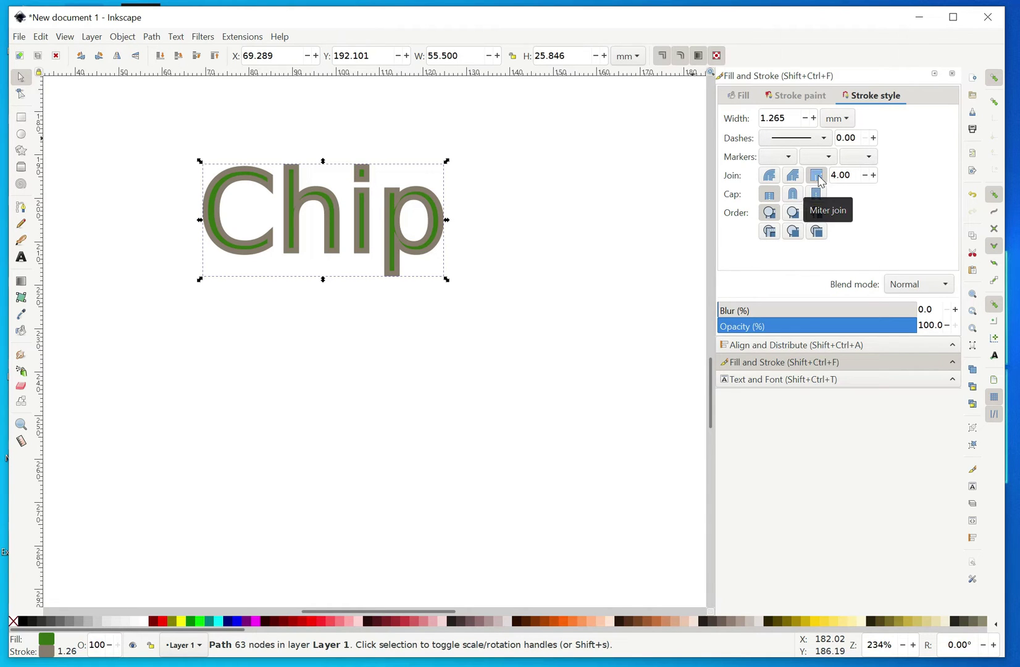
Set the combined path's stroke join to Round and its stroke colour to pale yellow-green, RGBA dce4aeff.
{"action": "left_click", "coordinate": [768, 180]}
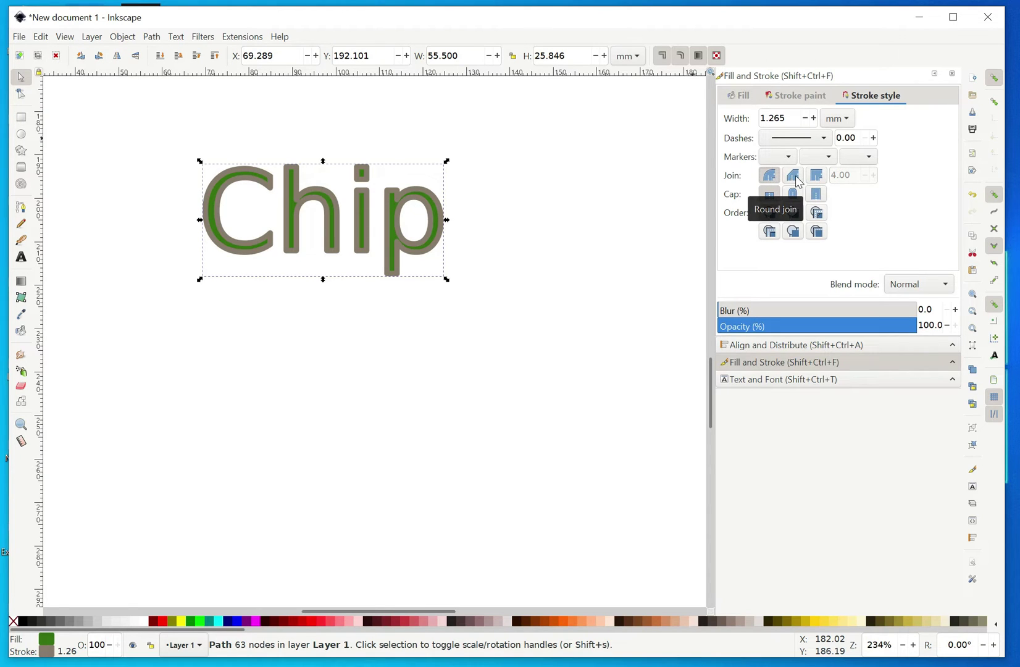
{"action": "left_click", "coordinate": [794, 178]}
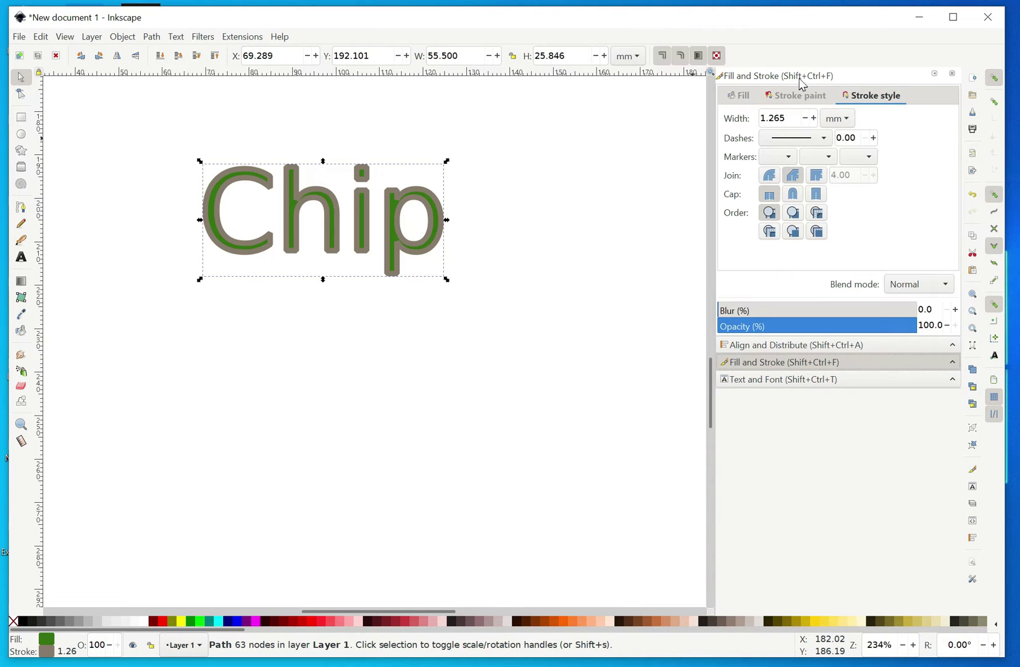
{"action": "left_click", "coordinate": [794, 96]}
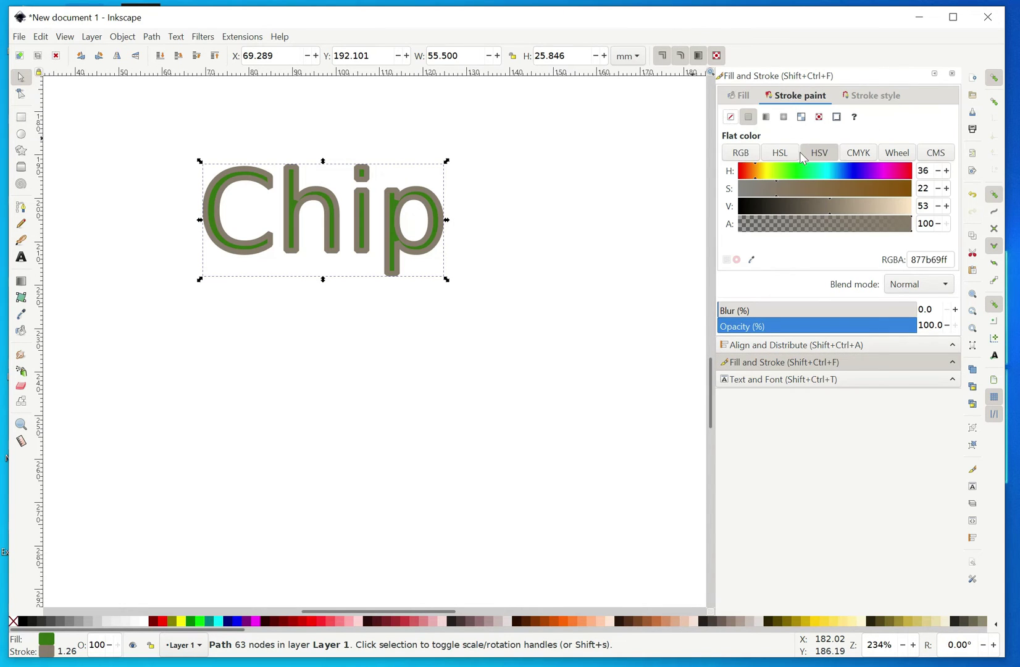
{"action": "left_click", "coordinate": [758, 171]}
{"action": "left_click_drag", "start_coordinate": [758, 171], "coordinate": [772, 174]}
{"action": "left_click_drag", "start_coordinate": [859, 206], "coordinate": [893, 210]}
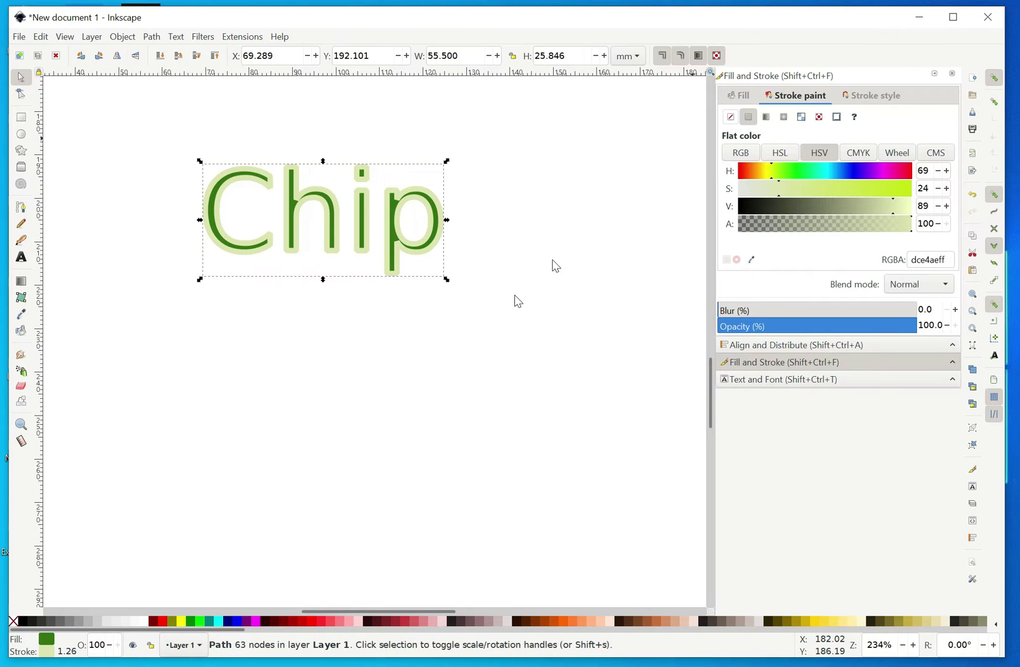
Change the stroke join of the combined Chip path to Miter and deselect the path.
{"action": "left_click", "coordinate": [874, 96]}
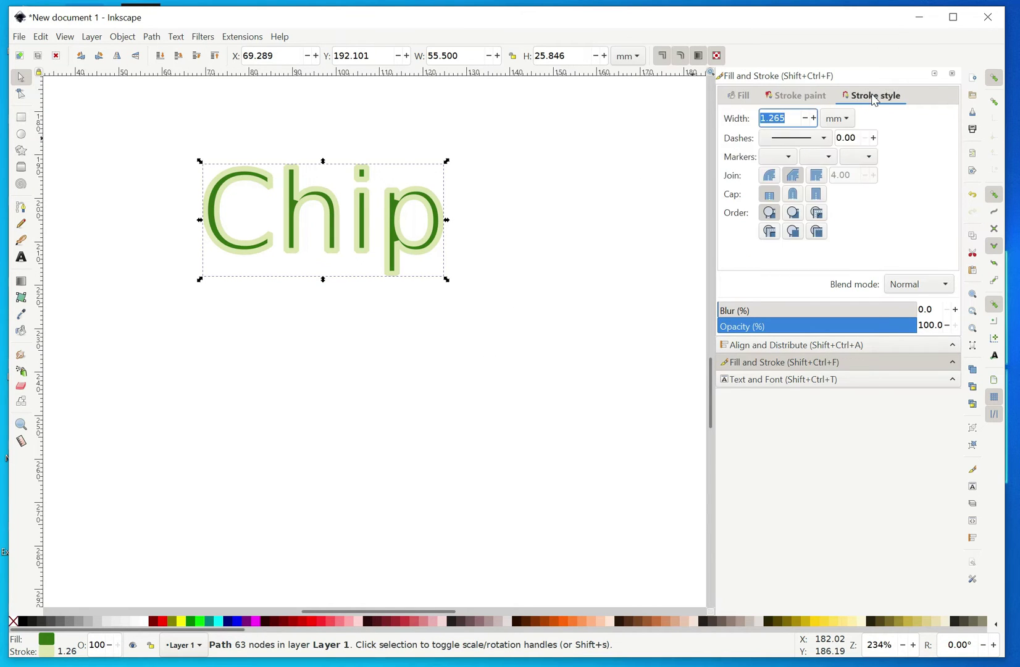
{"action": "left_click", "coordinate": [800, 179]}
{"action": "left_click", "coordinate": [816, 177]}
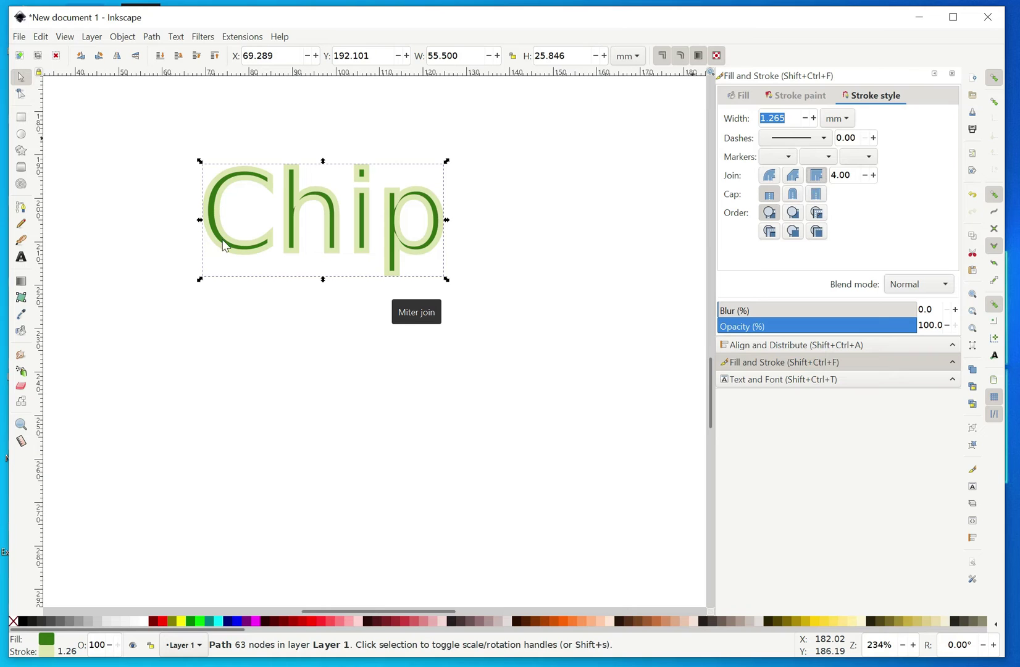
{"action": "left_click", "coordinate": [482, 402]}
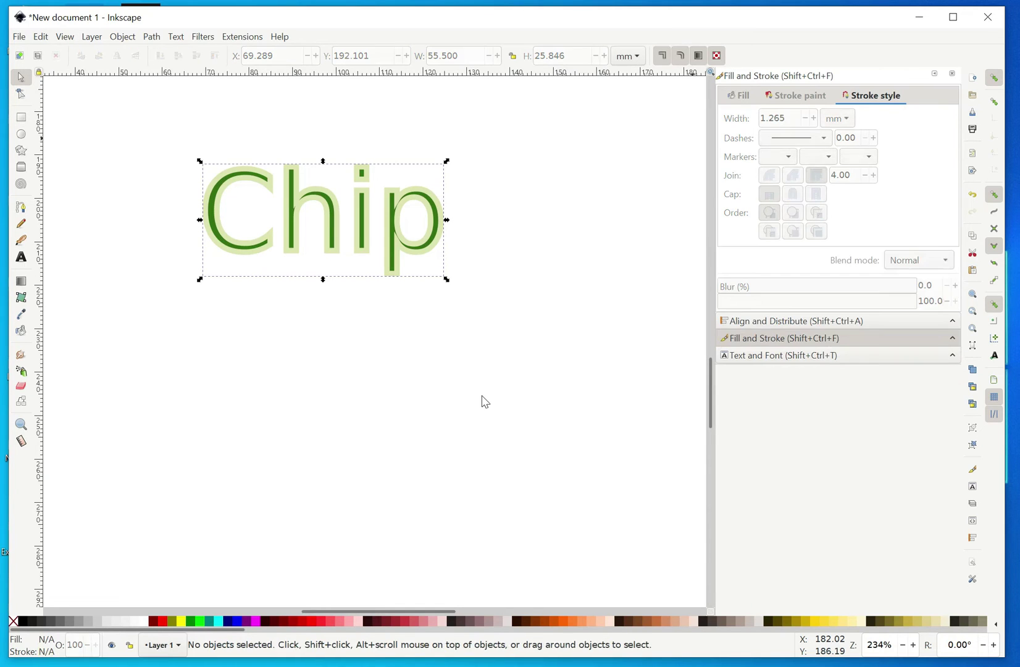
Draw a rectangle about 73 mm wide and 34 mm high below the word Chip.
{"action": "left_click", "coordinate": [20, 118]}
{"action": "mouse_move", "coordinate": [214, 353]}
{"action": "left_mouse_down"}
{"action": "mouse_move", "coordinate": [252, 416]}
{"action": "mouse_move", "coordinate": [514, 476]}
{"action": "mouse_move", "coordinate": [536, 503]}
{"action": "left_mouse_up"}
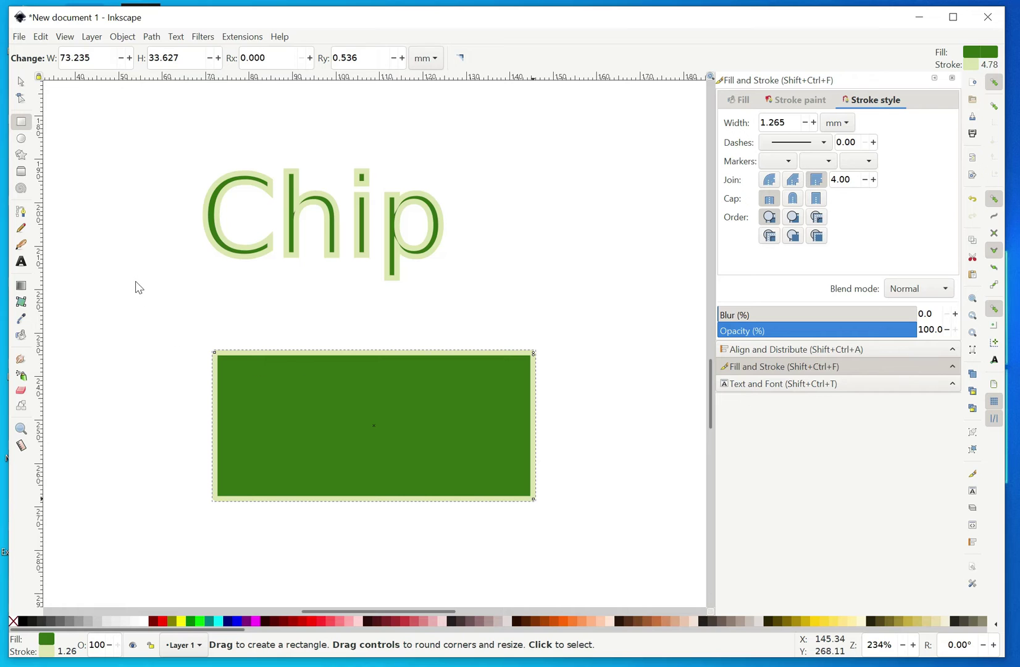
{"action": "left_click", "coordinate": [20, 81]}
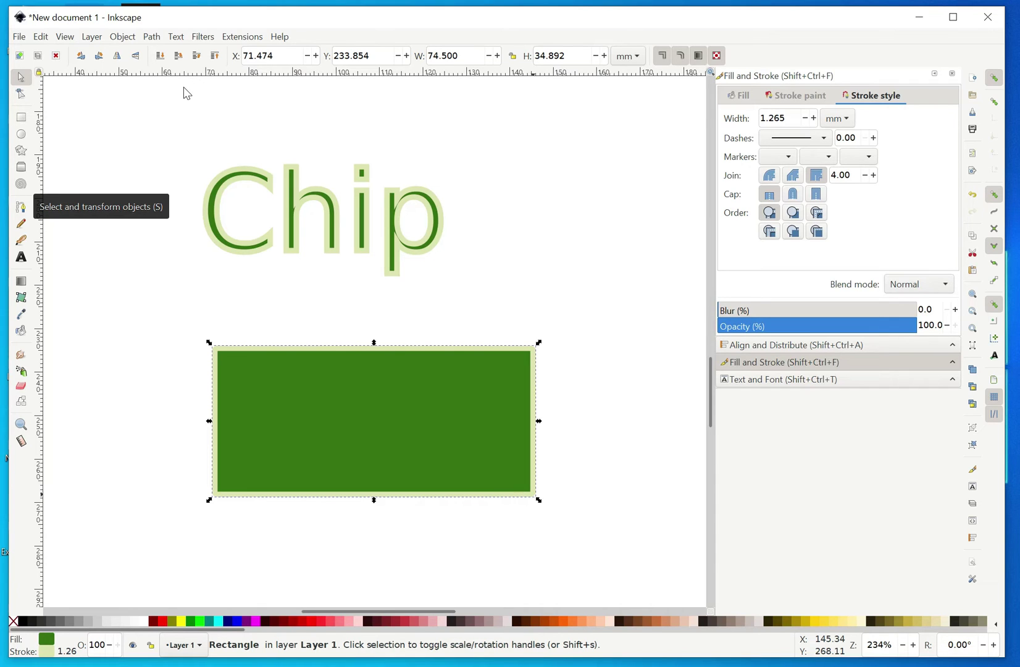
Convert the rectangle to a path and move it up so that it covers the word Chip.
{"action": "left_click", "coordinate": [151, 37]}
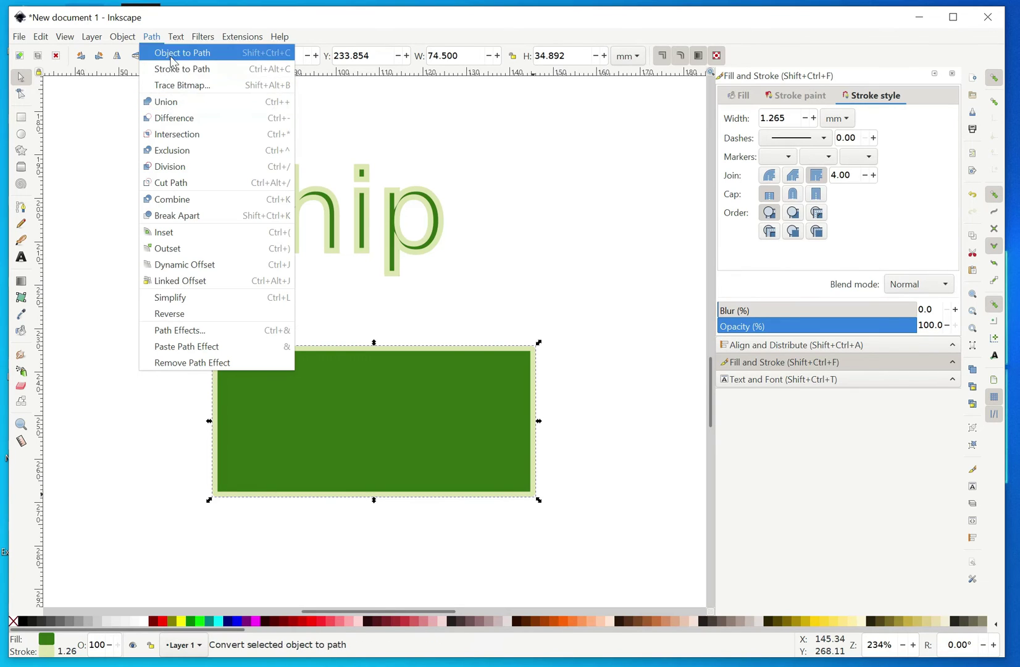
{"action": "left_click", "coordinate": [174, 59]}
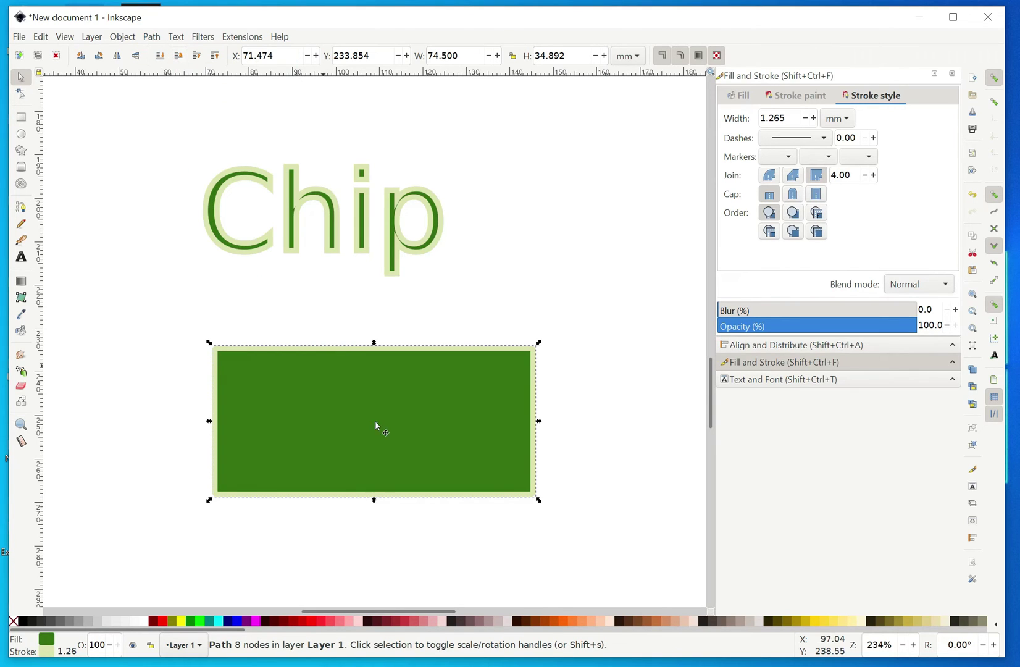
{"action": "left_click_drag", "start_coordinate": [370, 394], "coordinate": [331, 203]}
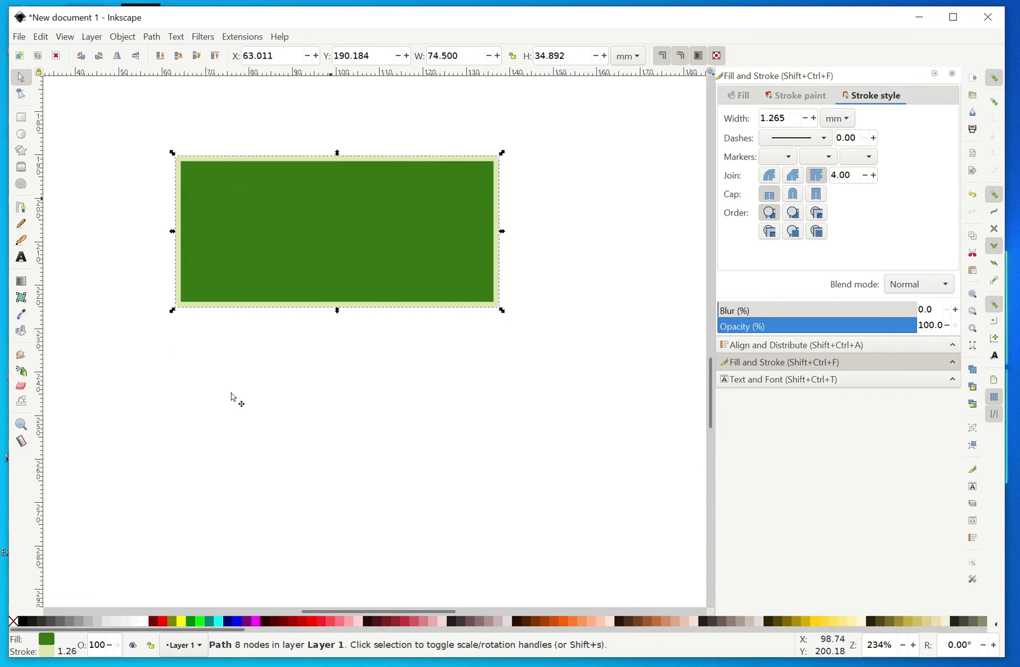
{"action": "left_click", "coordinate": [262, 437]}
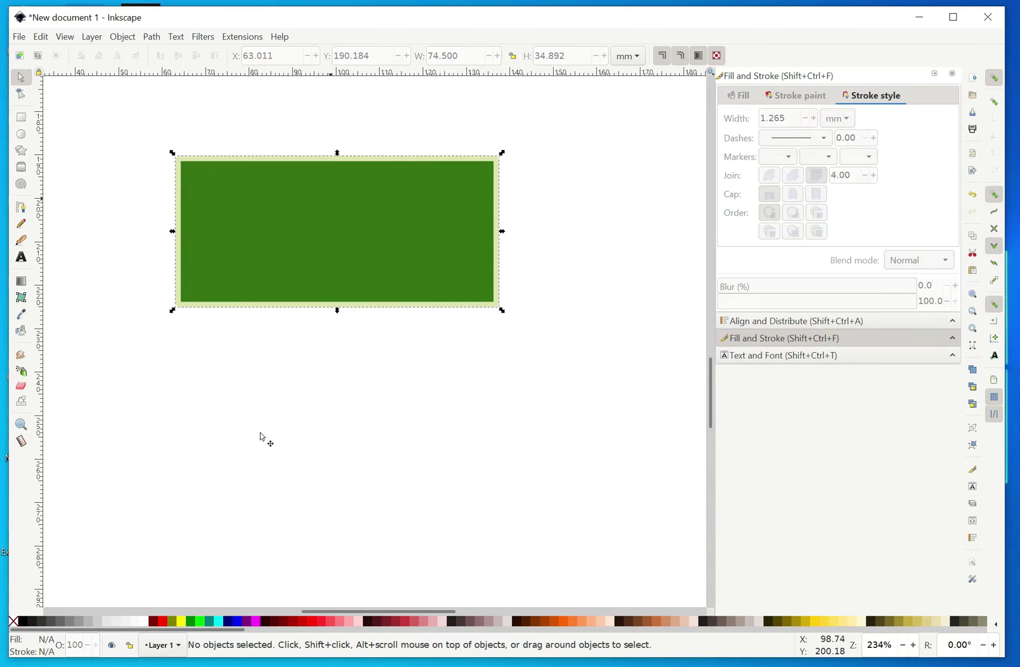
Draw an ellipse about 65 mm by 27 mm below the rectangle and paste the rectangle's width onto it.
{"action": "left_click", "coordinate": [21, 134]}
{"action": "mouse_move", "coordinate": [233, 393]}
{"action": "left_mouse_down"}
{"action": "mouse_move", "coordinate": [315, 471]}
{"action": "mouse_move", "coordinate": [502, 494]}
{"action": "mouse_move", "coordinate": [518, 513]}
{"action": "left_mouse_up"}
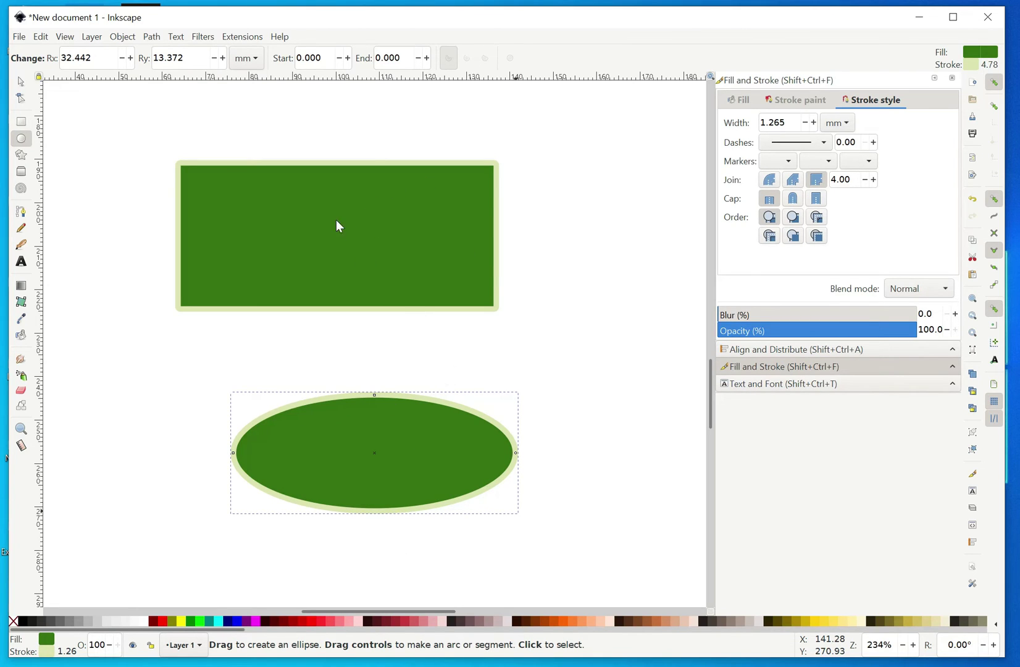
{"action": "left_click", "coordinate": [316, 233]}
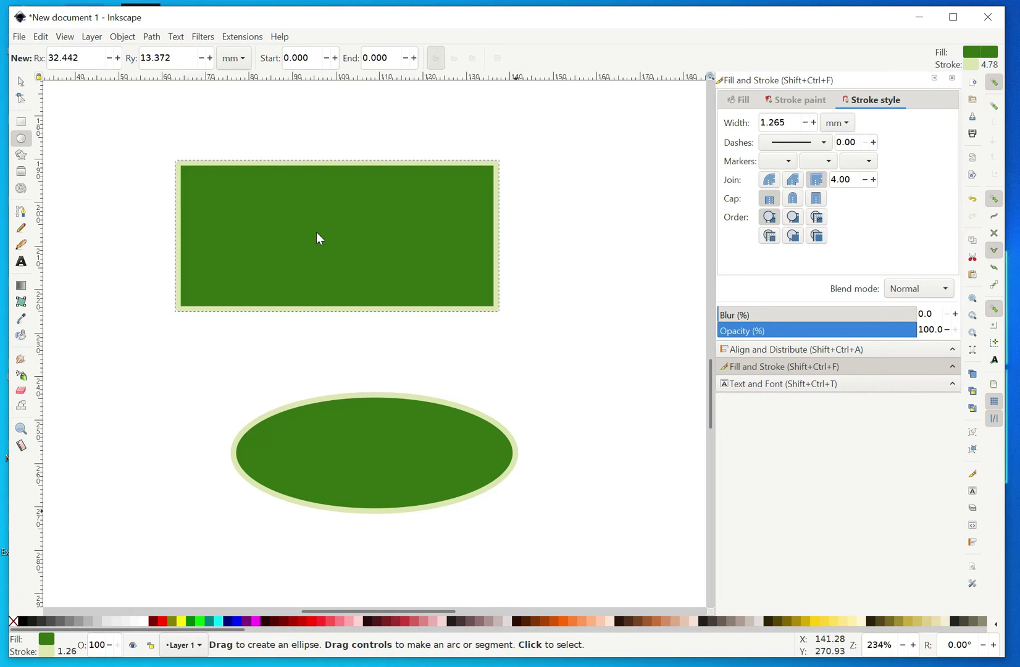
{"action": "left_click", "coordinate": [21, 80]}
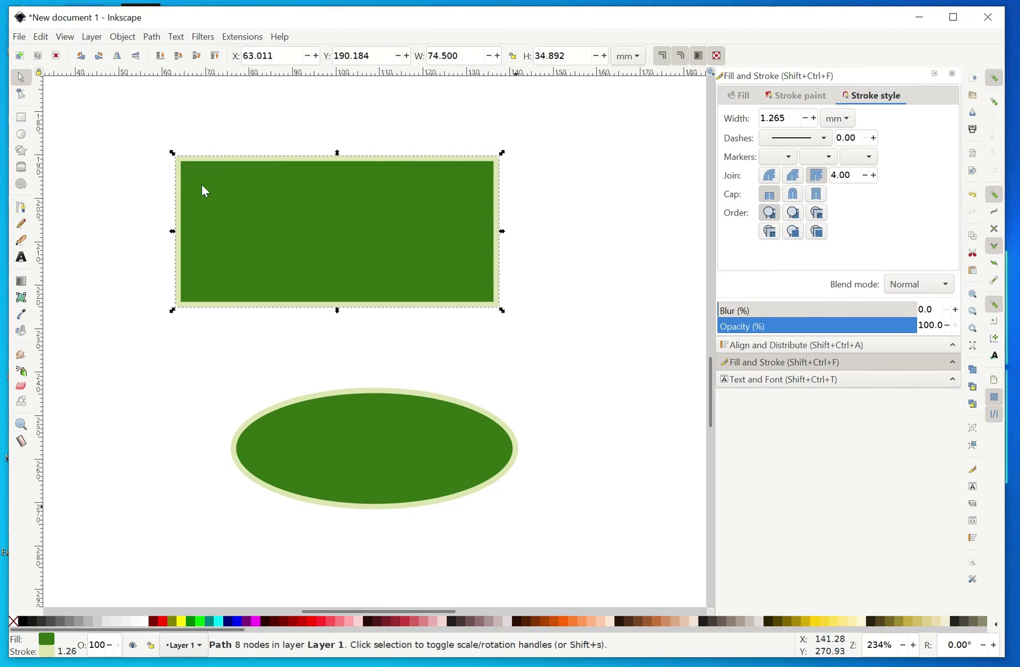
{"action": "left_click", "coordinate": [41, 37]}
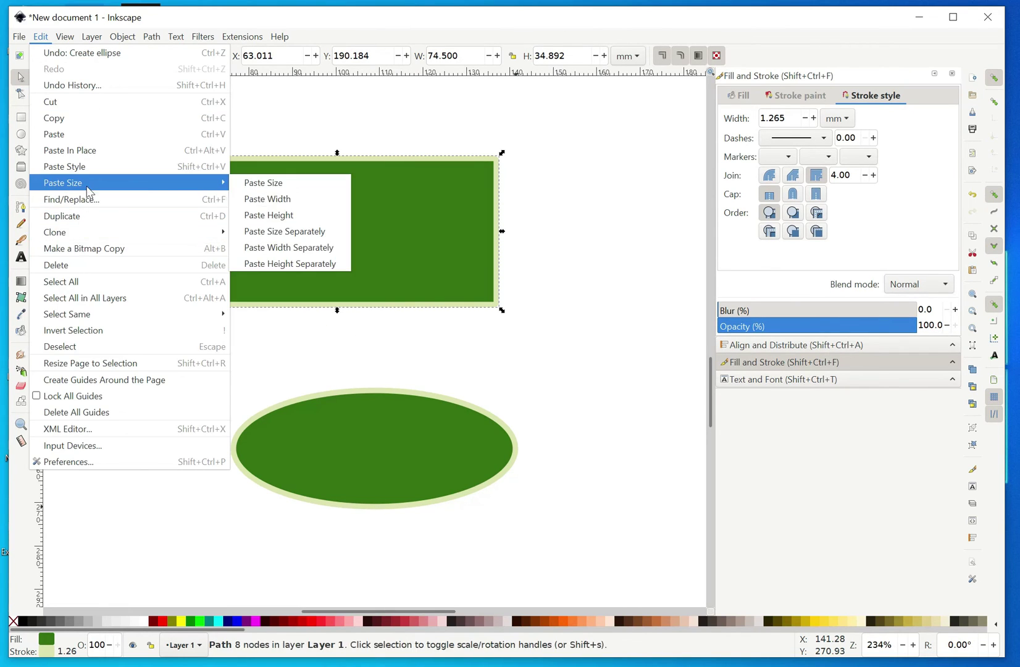
{"action": "left_click", "coordinate": [66, 117]}
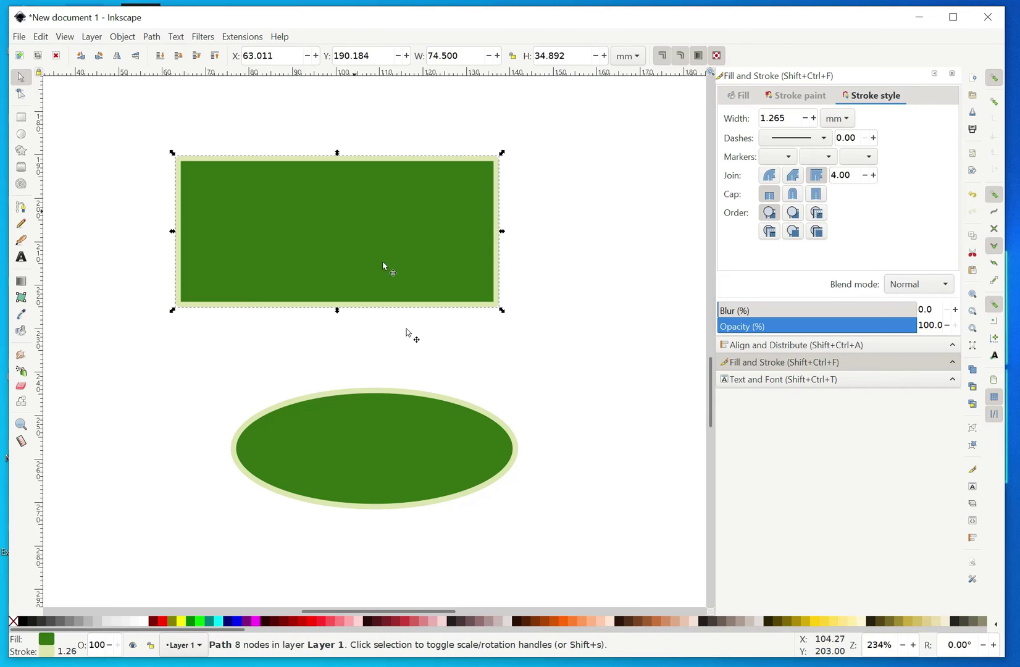
{"action": "left_click", "coordinate": [358, 436]}
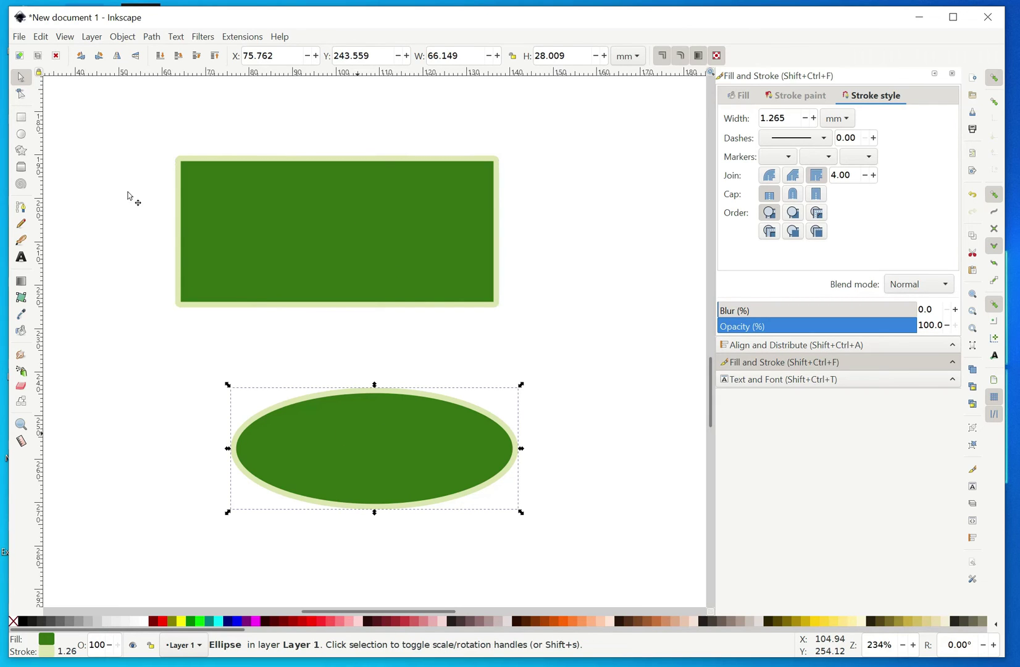
{"action": "left_click", "coordinate": [43, 38]}
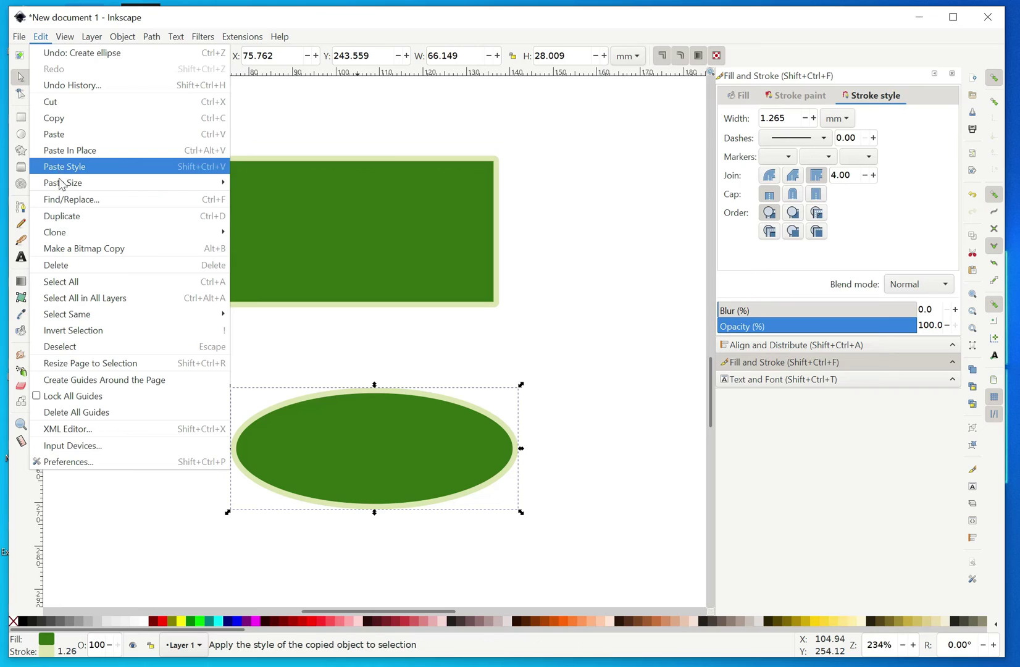
{"action": "mouse_move", "coordinate": [60, 185]}
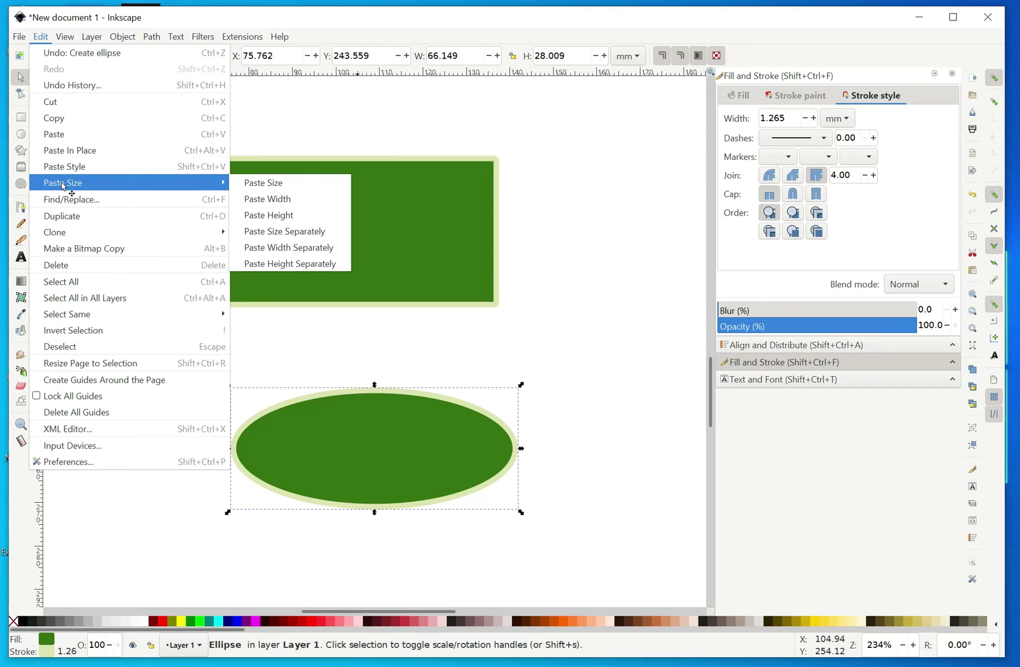
{"action": "left_click", "coordinate": [265, 200]}
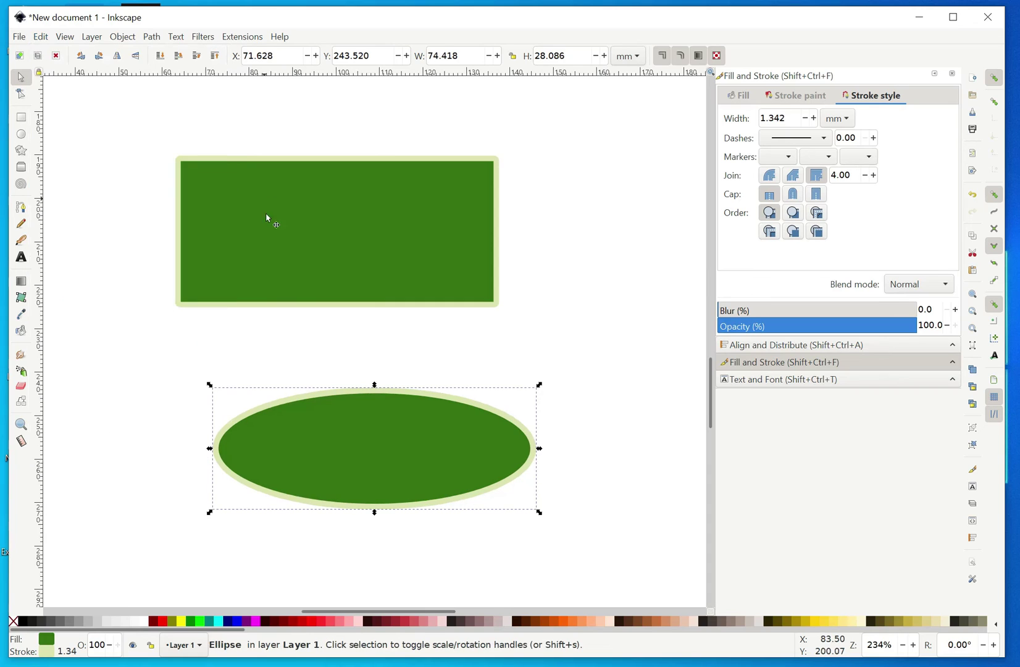
Move the ellipse over the rectangle's upper edge and subtract it from the rectangle with Difference.
{"action": "left_click_drag", "start_coordinate": [412, 440], "coordinate": [375, 147]}
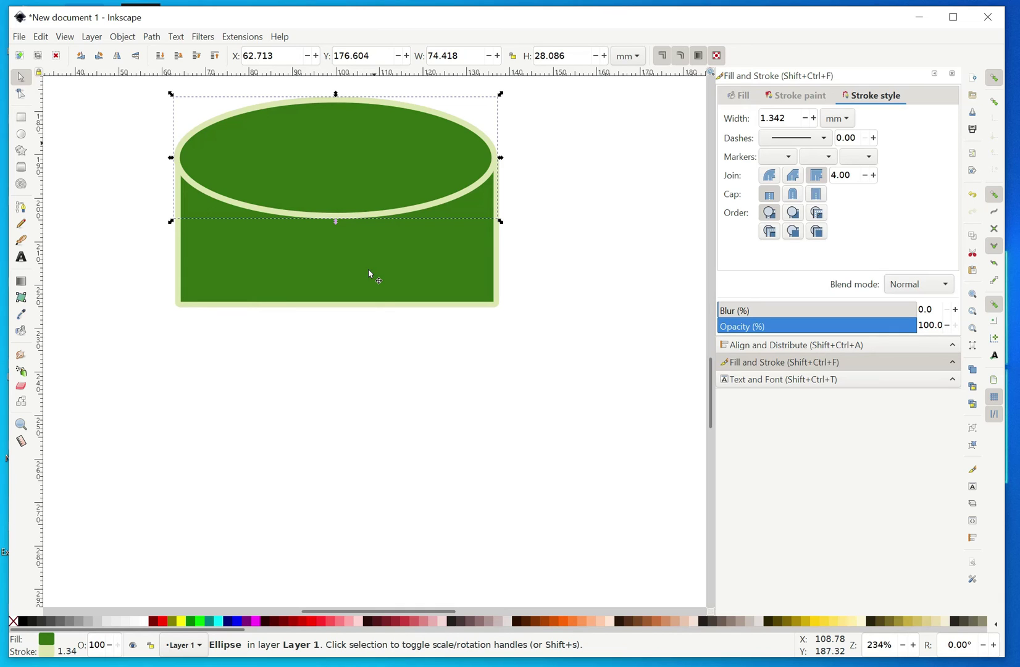
{"action": "left_click", "coordinate": [344, 268], "text": "shift"}
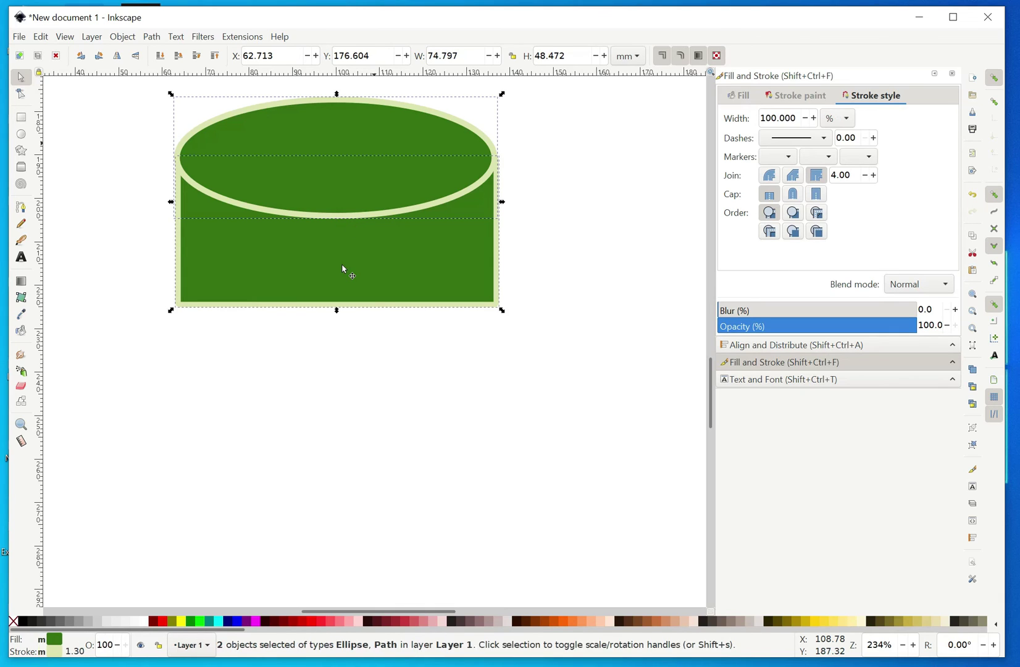
{"action": "left_click", "coordinate": [151, 37]}
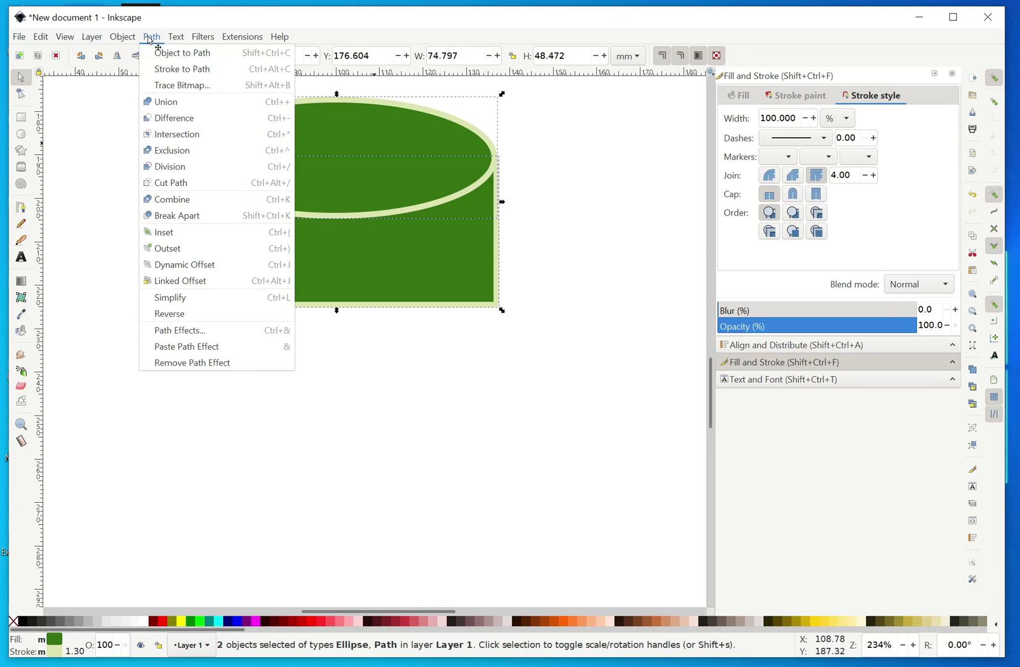
{"action": "left_click", "coordinate": [168, 118]}
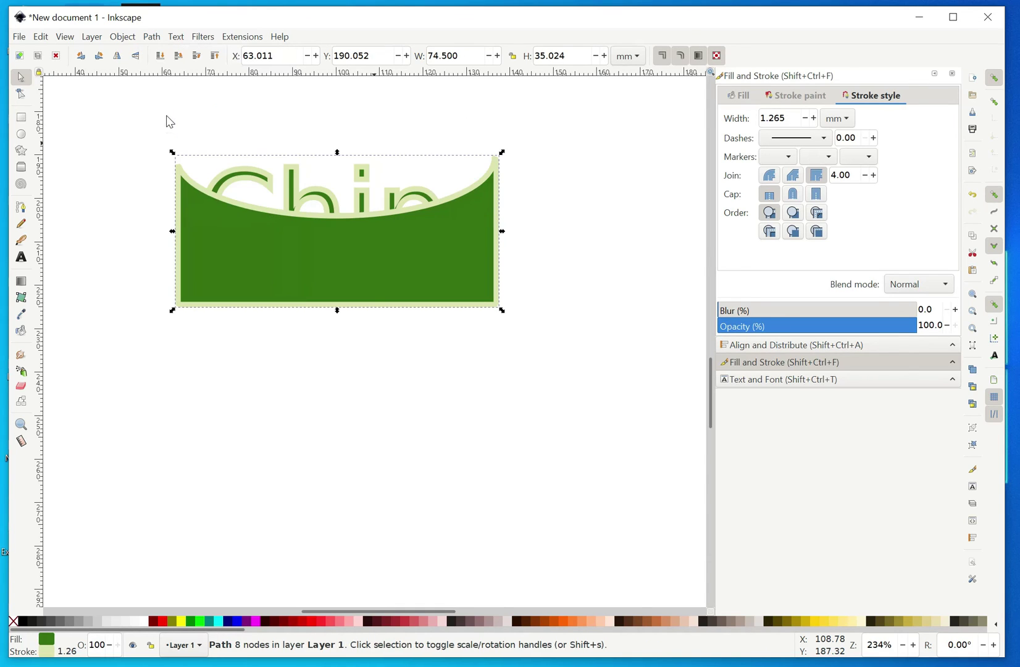
Move the cut rectangle slightly down and left so its curved edge overlaps the lower part of the letters, at about X 61.2, Y 194.2 mm.
{"action": "left_click_drag", "start_coordinate": [344, 271], "coordinate": [331, 294]}
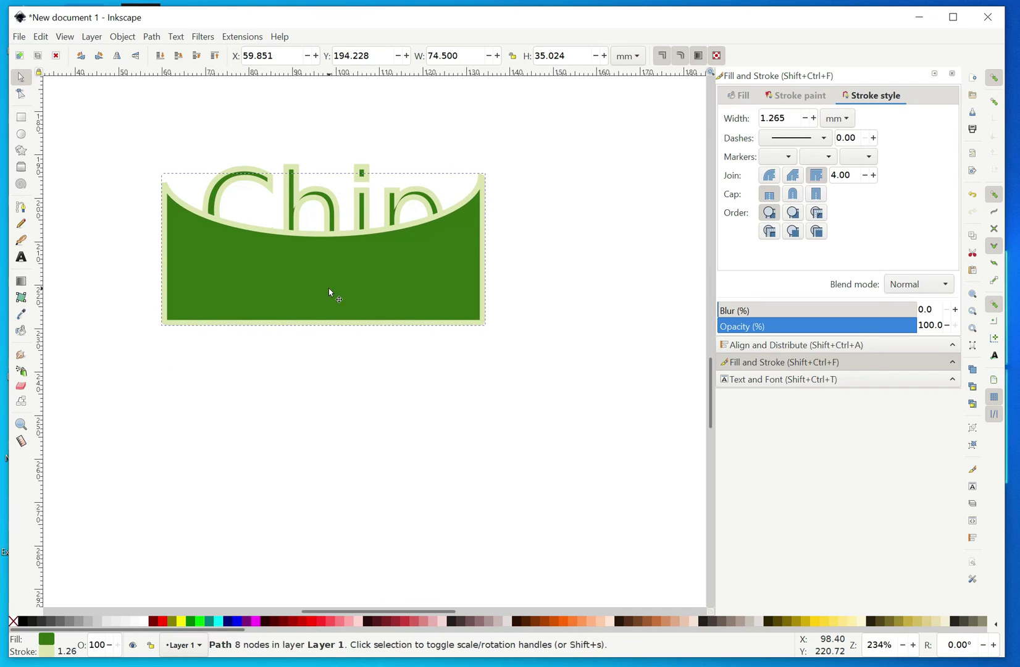
{"action": "left_click", "coordinate": [361, 449]}
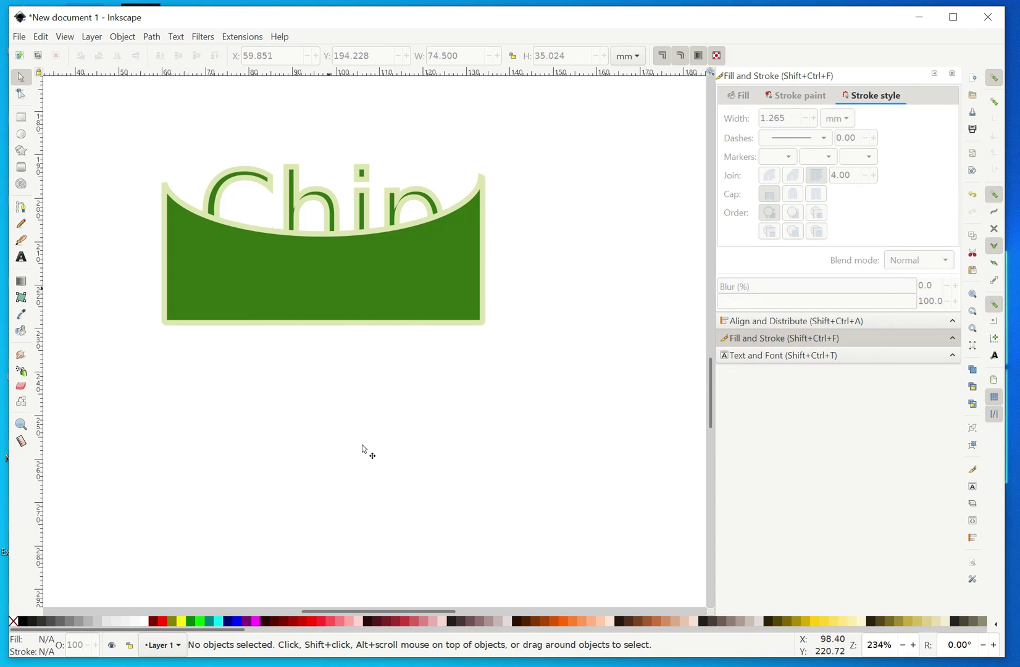
{"action": "left_click_drag", "start_coordinate": [345, 276], "coordinate": [357, 295]}
{"action": "left_click_drag", "start_coordinate": [304, 263], "coordinate": [309, 271]}
{"action": "left_click", "coordinate": [305, 273]}
{"action": "mouse_move", "coordinate": [319, 275]}
{"action": "left_mouse_down"}
{"action": "mouse_move", "coordinate": [350, 294]}
{"action": "mouse_move", "coordinate": [336, 285]}
{"action": "left_mouse_up"}
{"action": "left_click", "coordinate": [339, 433]}
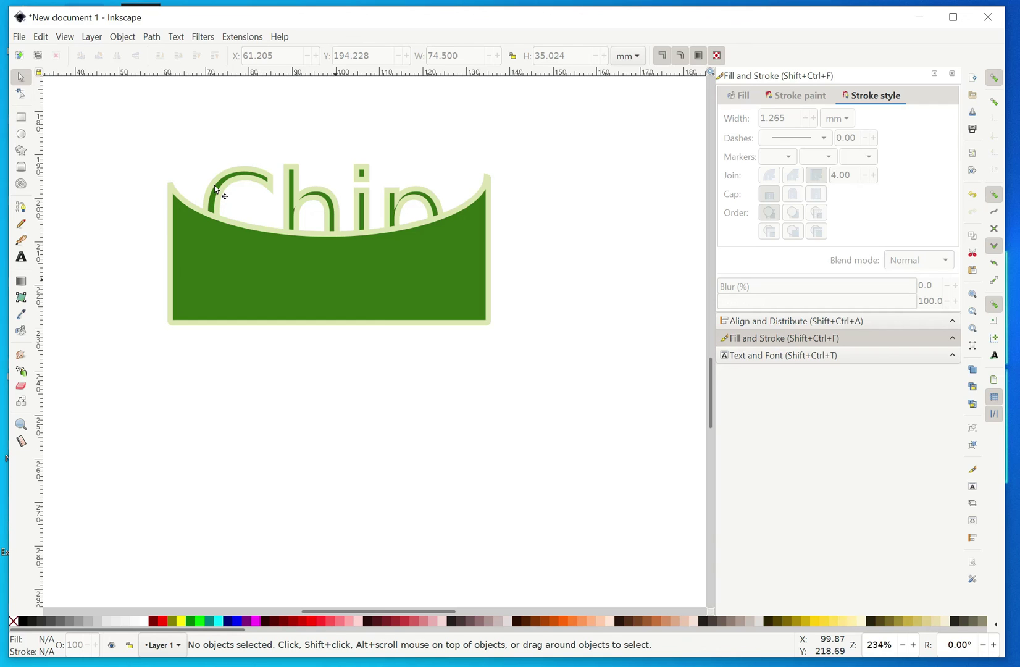
Move the word Chip and the cut rectangle up by about 5 mm each, keeping their horizontal positions.
{"action": "key", "text": "ctrl"}
{"action": "mouse_move", "coordinate": [204, 197]}
{"action": "left_mouse_down"}
{"action": "mouse_move", "coordinate": [253, 263]}
{"action": "mouse_move", "coordinate": [246, 183]}
{"action": "mouse_move", "coordinate": [230, 159]}
{"action": "mouse_move", "coordinate": [214, 177]}
{"action": "left_mouse_up"}
{"action": "left_click_drag", "start_coordinate": [302, 301], "coordinate": [302, 281]}
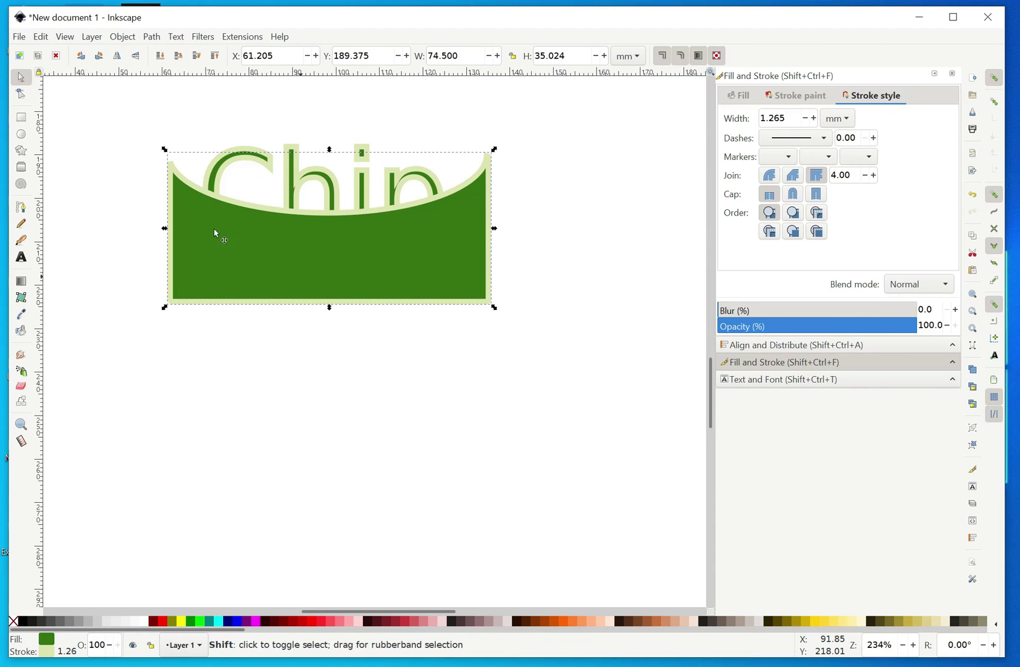
Merge the cut rectangle and the word Chip with Union and compare the result with the yellow Chips drawing.
{"action": "left_click", "coordinate": [289, 158], "text": "shift"}
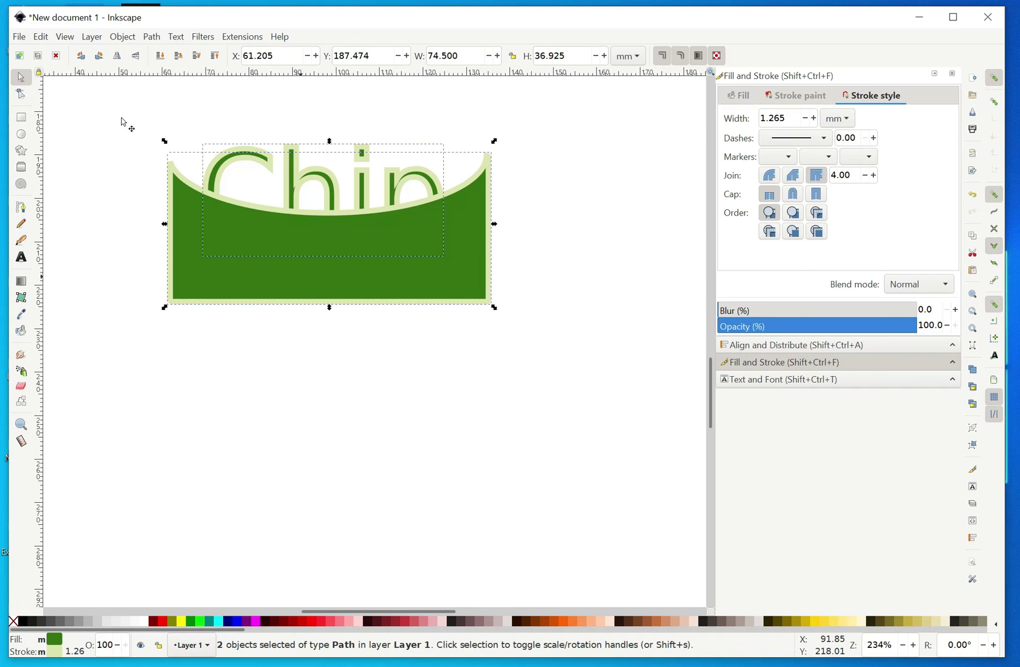
{"action": "left_click", "coordinate": [151, 37]}
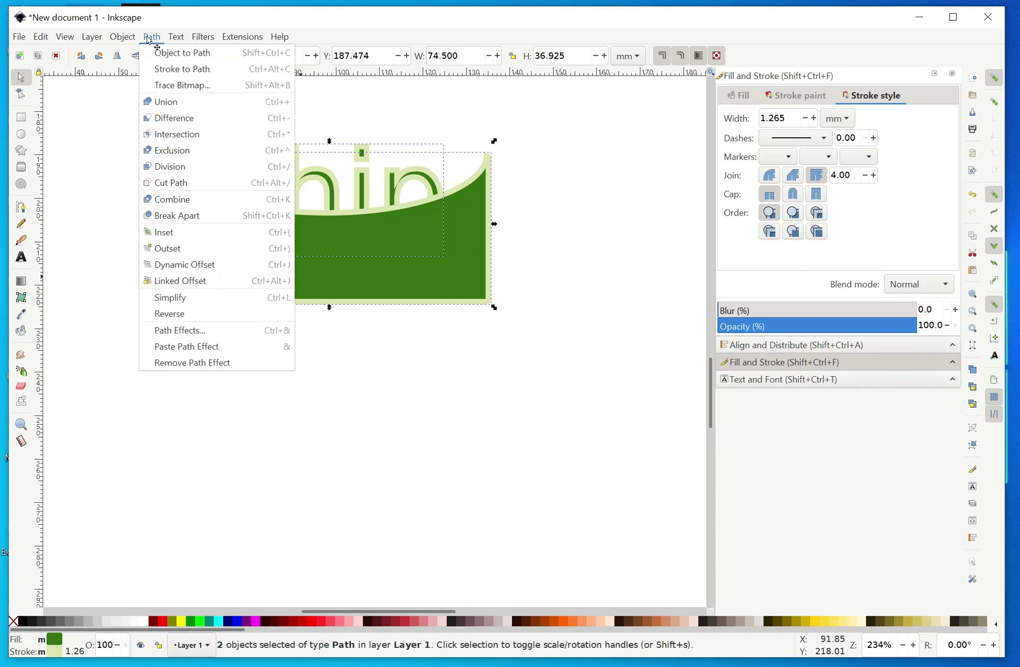
{"action": "left_click", "coordinate": [158, 110]}
{"action": "left_click", "coordinate": [305, 377]}
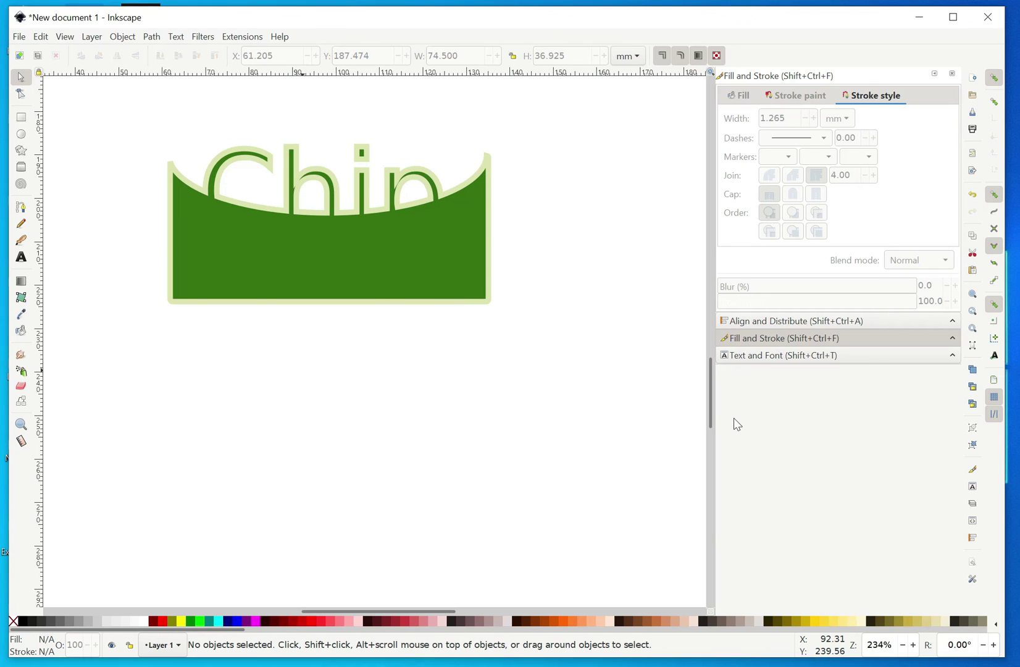
{"action": "left_click_drag", "start_coordinate": [712, 403], "coordinate": [698, 370]}
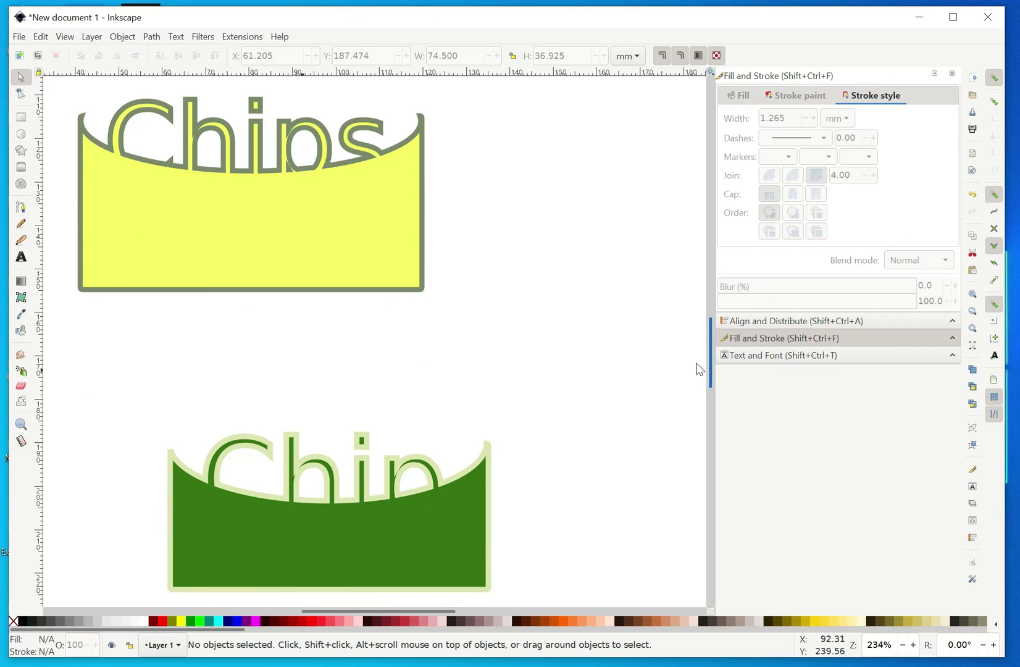